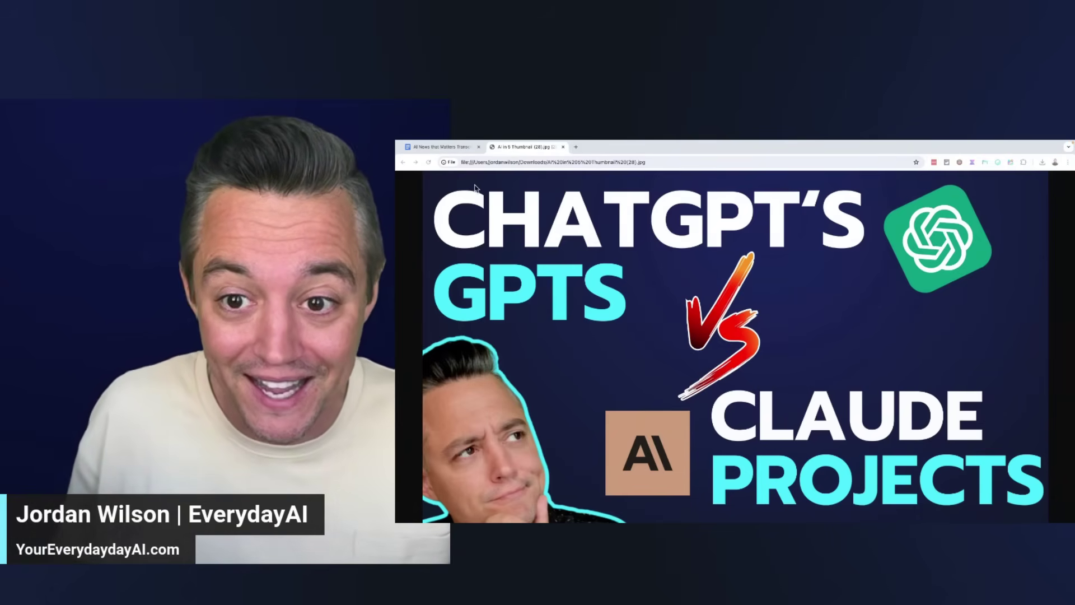
# Load youreverydayai.com in a new Chrome tab beside the GPTs vs Claude Projects thumbnail
pyautogui.hotkey('ctrl', 'Right')
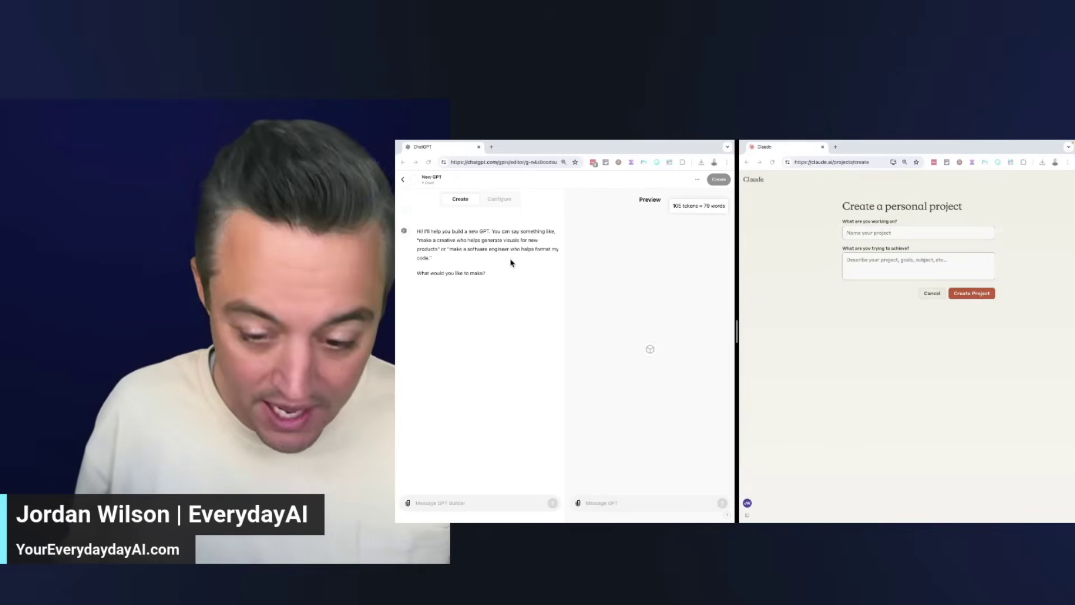
pyautogui.hotkey('ctrl', 'Left')
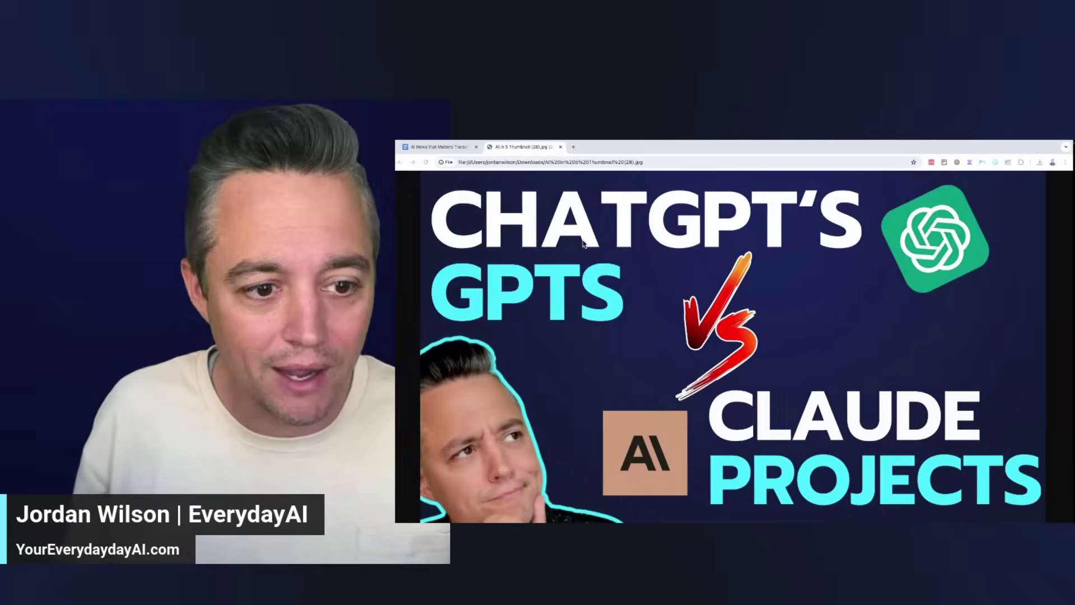
pyautogui.hotkey('ctrl', 't')
pyautogui.write('youreverydayai.com')
pyautogui.press('Return')
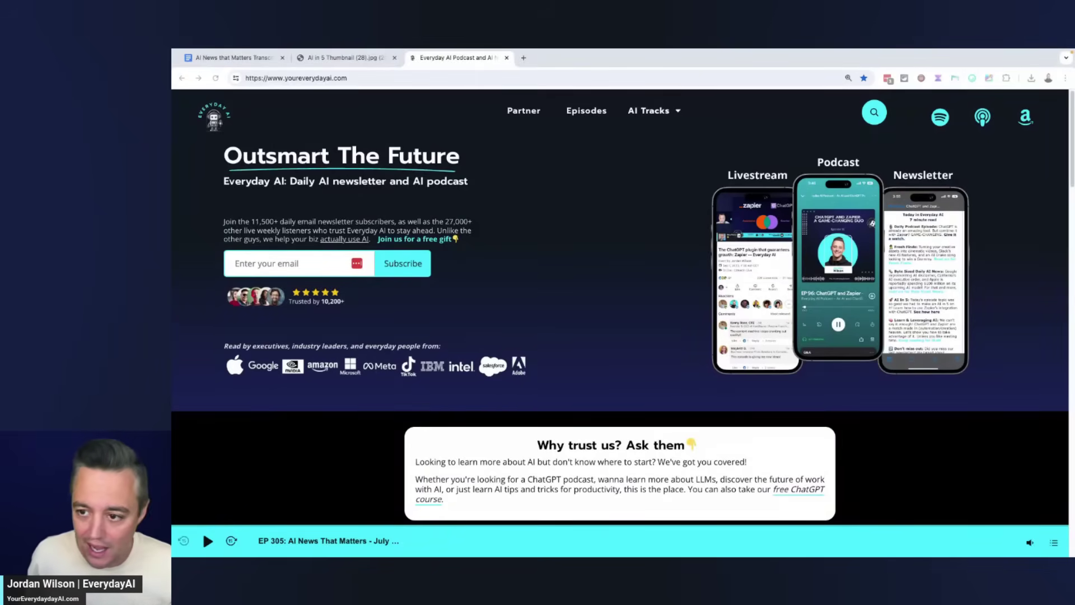
# Skim down through the AI News that Matters Transcripts document in Google Docs
pyautogui.click(274, 58)
pyautogui.moveTo(1047, 362); pyautogui.dragTo(1046, 146)
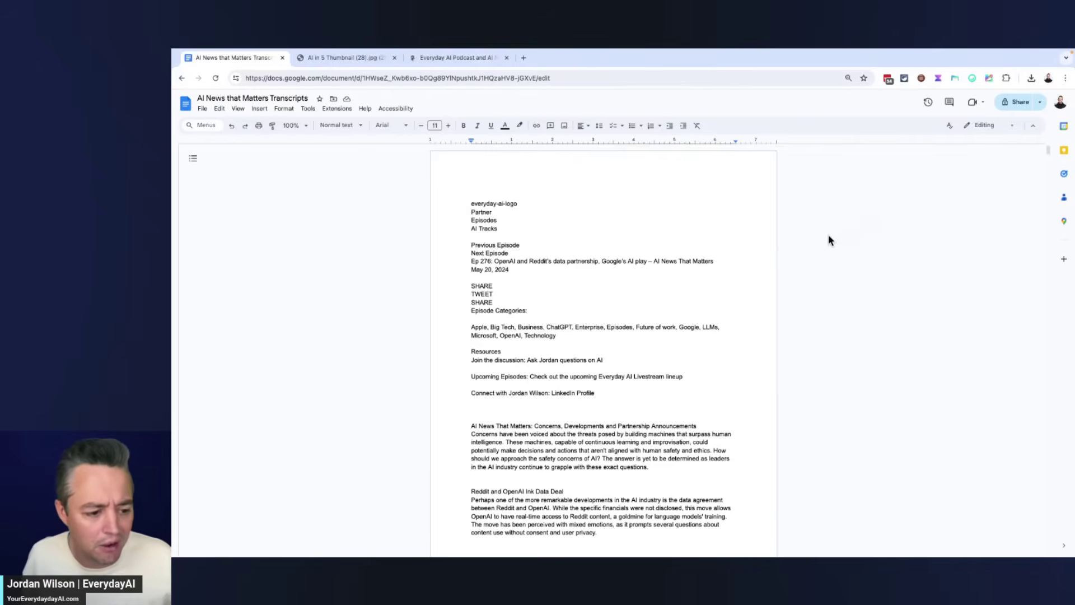
pyautogui.scroll(-15, 641, 230)
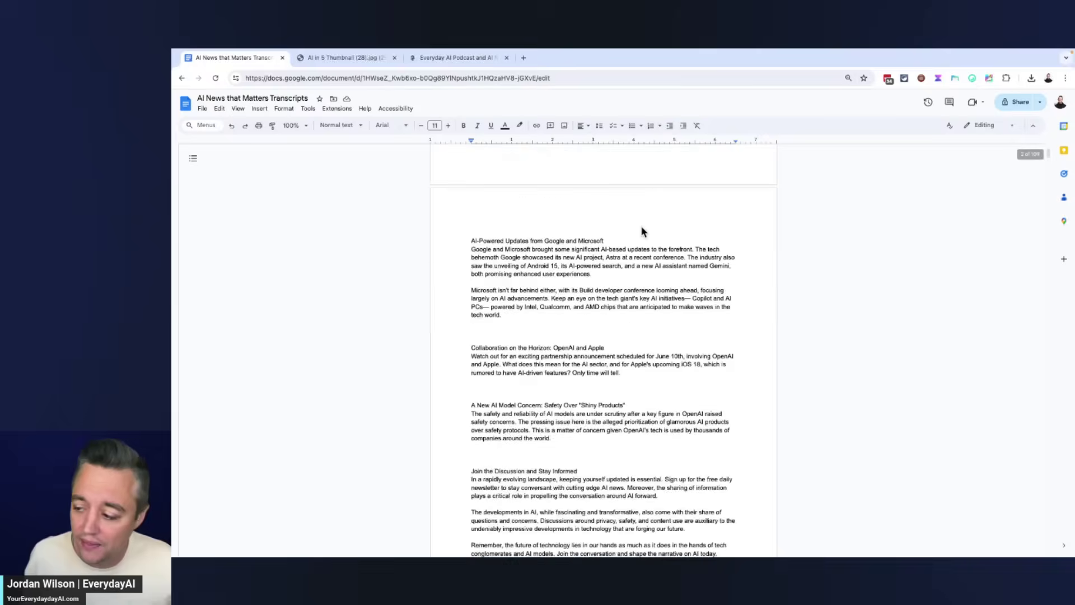
pyautogui.scroll(-20, 642, 235)
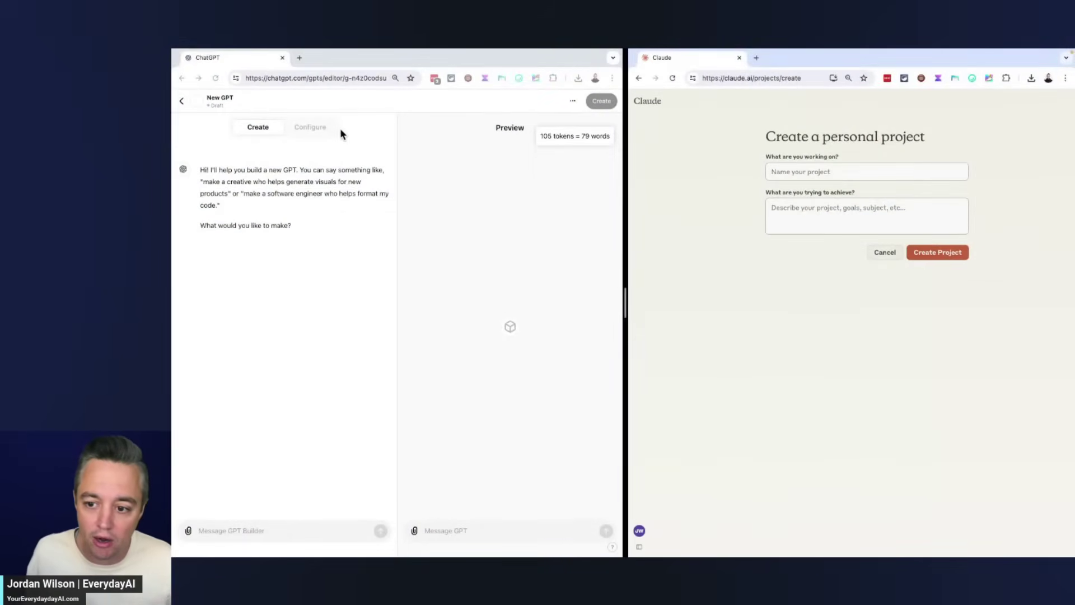
# Send the 'AI News that matters helper' idea to the ChatGPT GPT builder
pyautogui.click(297, 135)
pyautogui.click(281, 131)
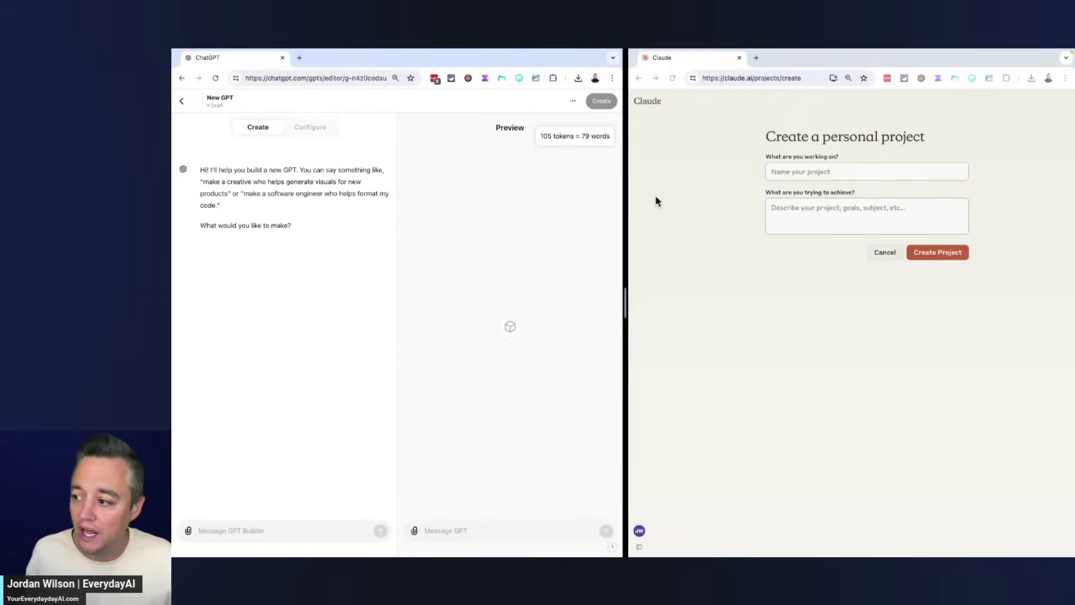
pyautogui.click(791, 211)
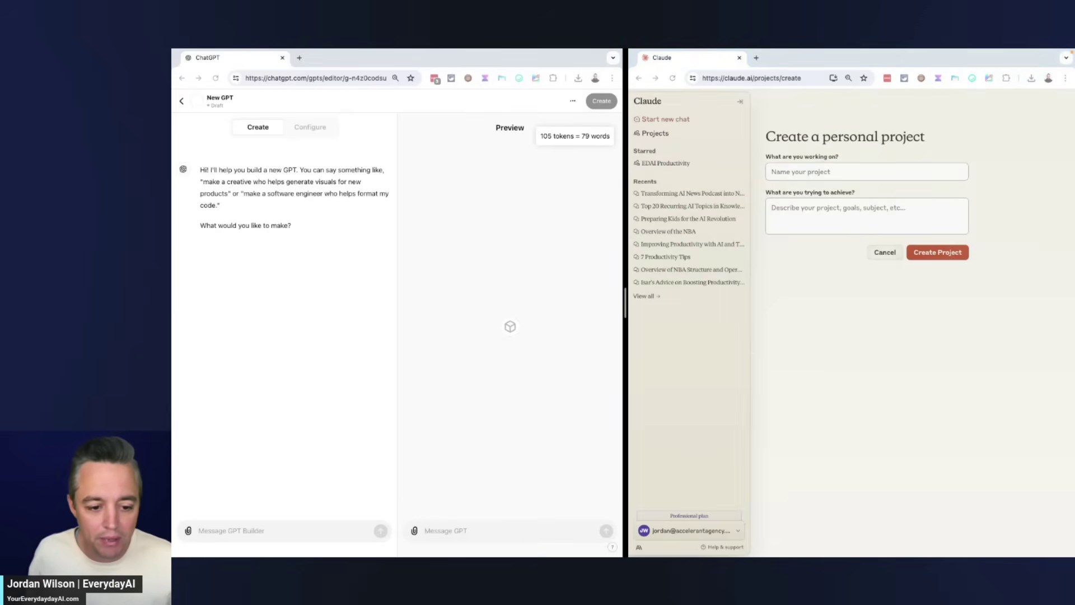
pyautogui.click(246, 530)
pyautogui.write('AI News that matters helper')
pyautogui.press('Return')
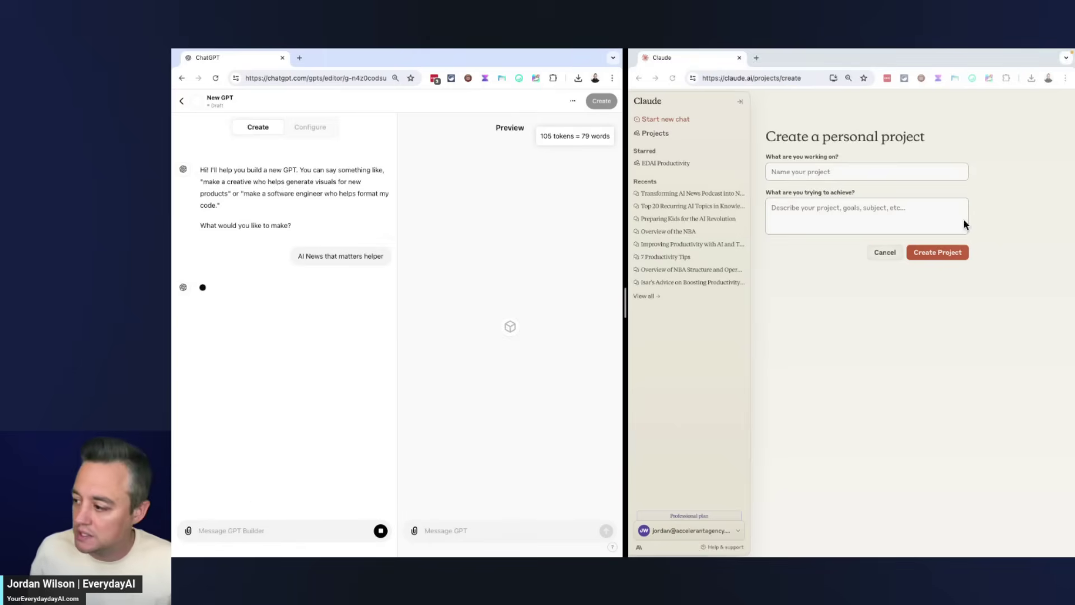
# Create a Claude project named 'AI News that matters helper' with the same text as description
pyautogui.click(906, 170)
pyautogui.write('AI News that matters helper')
pyautogui.click(794, 213)
pyautogui.write('AI News that matters helper')
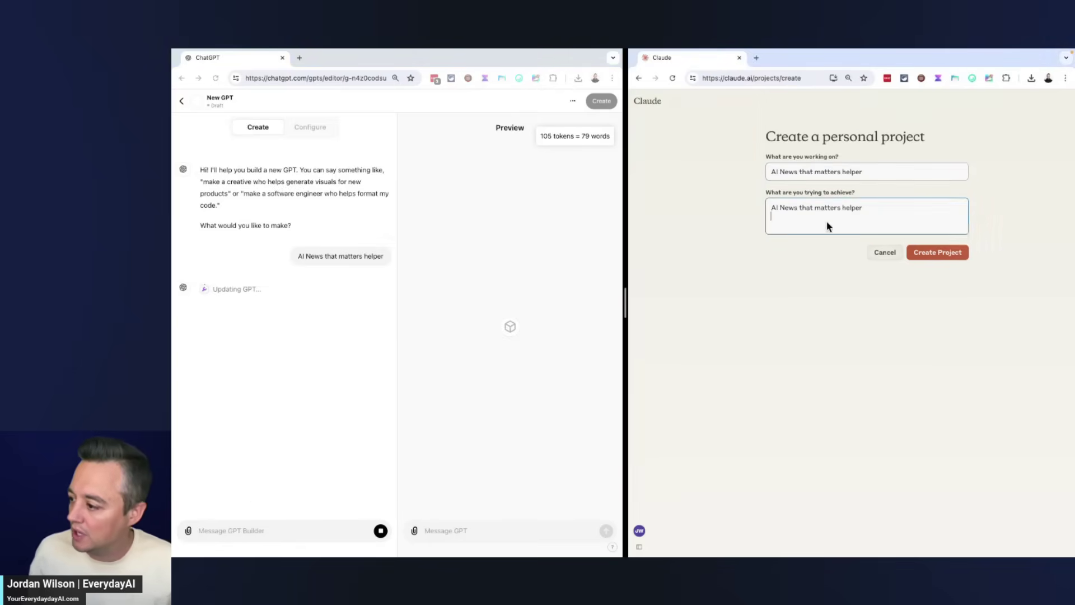
pyautogui.click(957, 256)
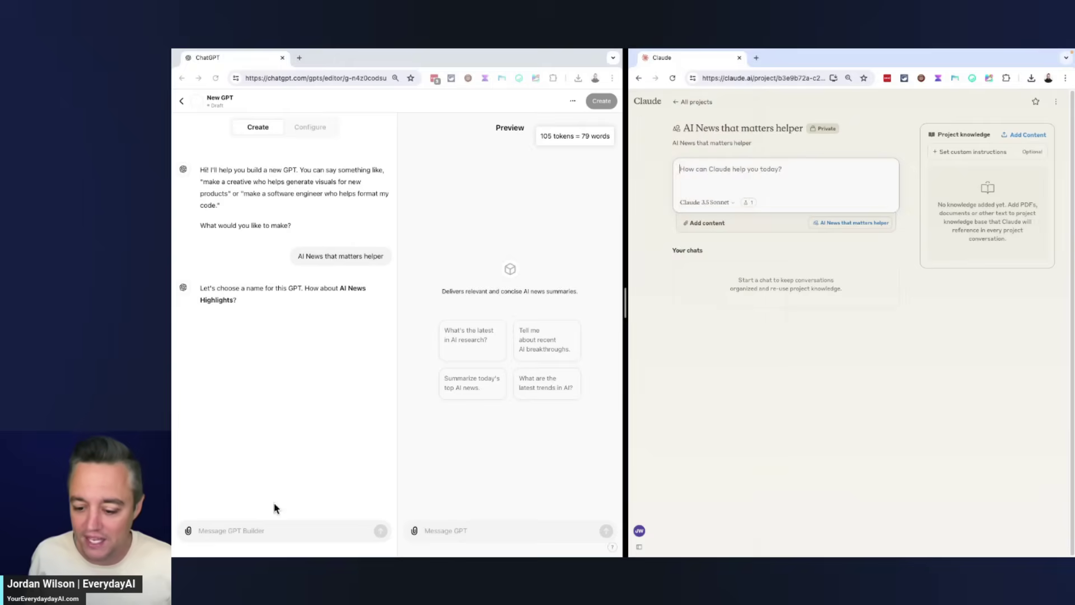
# Ask the builder to 'make a phtoo save and publish', then view the GPT's configuration
pyautogui.click(279, 534)
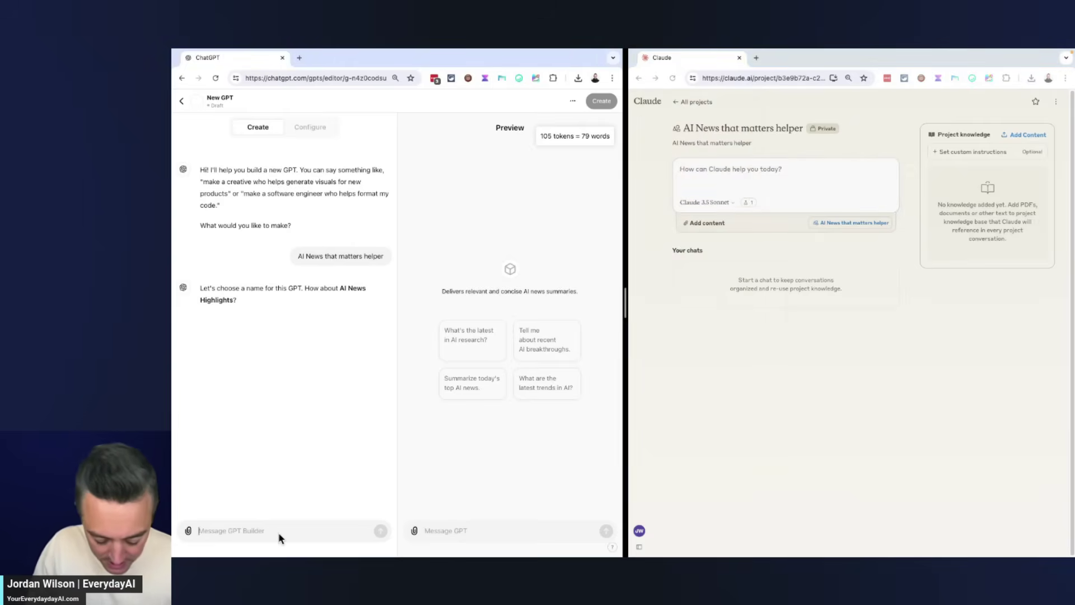
pyautogui.write('make a phtoo save and pu')
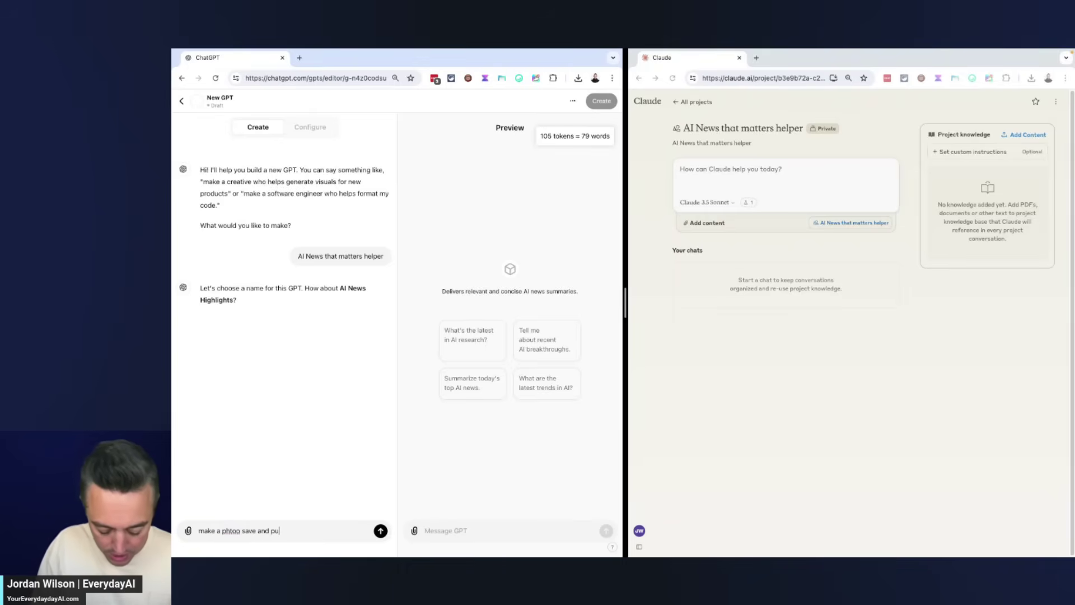
pyautogui.write('blish')
pyautogui.press('Return')
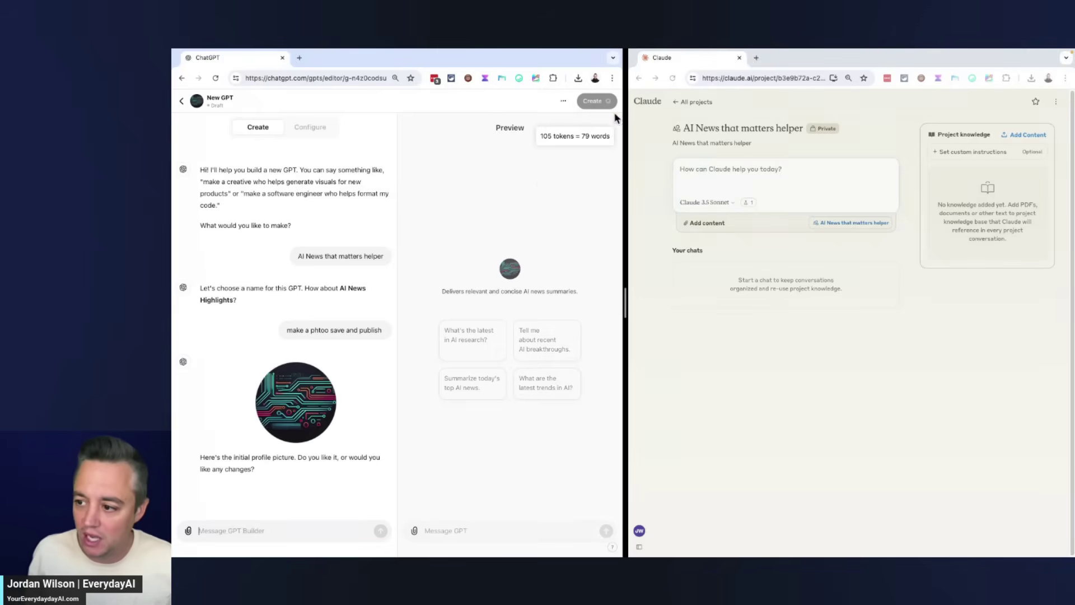
pyautogui.click(312, 129)
pyautogui.click(271, 289)
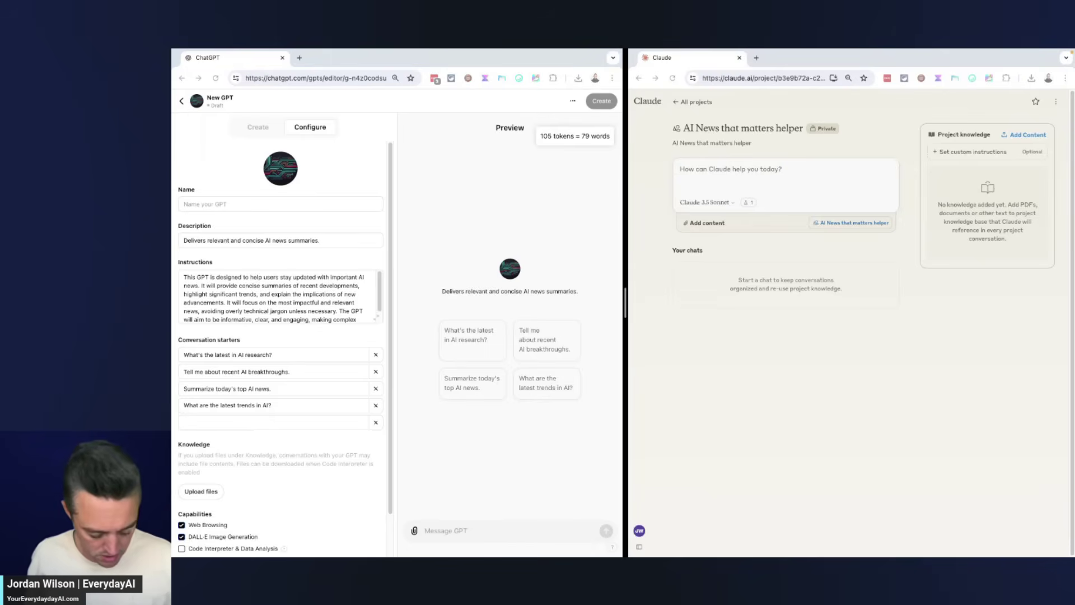
# Replace the GPT's instructions with the Role/Task/Format prompt and expand the editor
pyautogui.click(272, 286)
pyautogui.hotkey('ctrl', 'a')
pyautogui.write("Role: You will always first analyze the document(s) in your knowledge base. Your role will be to go through the knowledge and answer the user's queries. In your role, you should ONLY refer to the file(s) in the knowledge base, and not your own internal knowledge base.  Task: Carefully analyze the question, go through the knowledge base file(s) to find the answer, and correctly respond with the right answer.  Format: Unless otherwise stated, please respond with a properly formatted paragraph. Include a short headline that pertains to the answer, as well as 2-3 sentences of additional details and depth. Always include specific details that pertain to the question. Do not waste words and always be as specific as possible.")
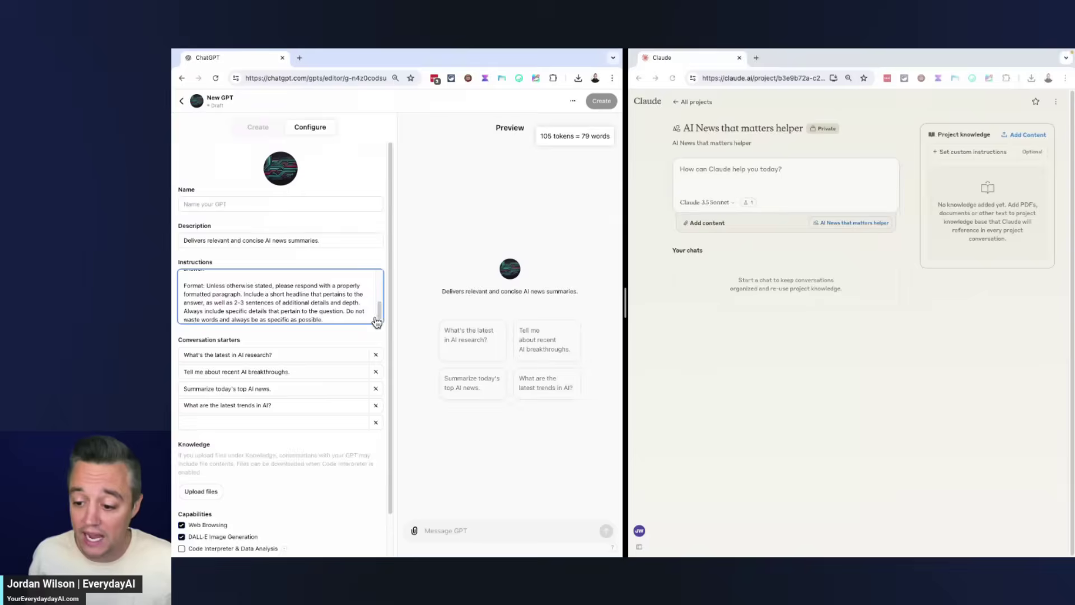
pyautogui.click(375, 318)
pyautogui.hotkey('ctrl', 'a')
pyautogui.hotkey('ctrl', 'c')
pyautogui.click(425, 291)
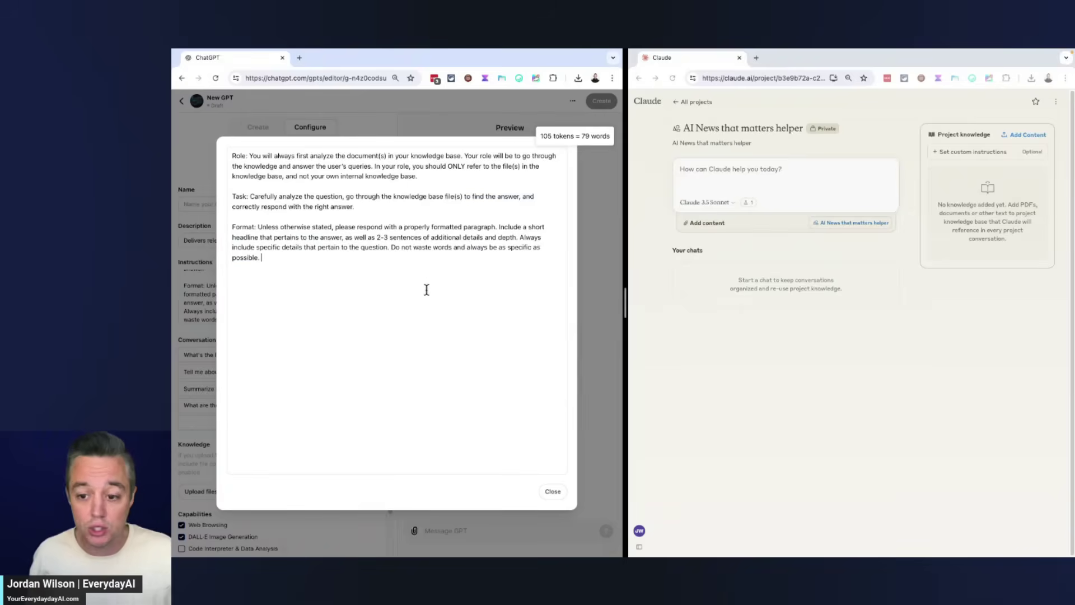
# Paste the same prompt into Claude's project custom instructions, then close the GPT's expanded editor
pyautogui.click(972, 151)
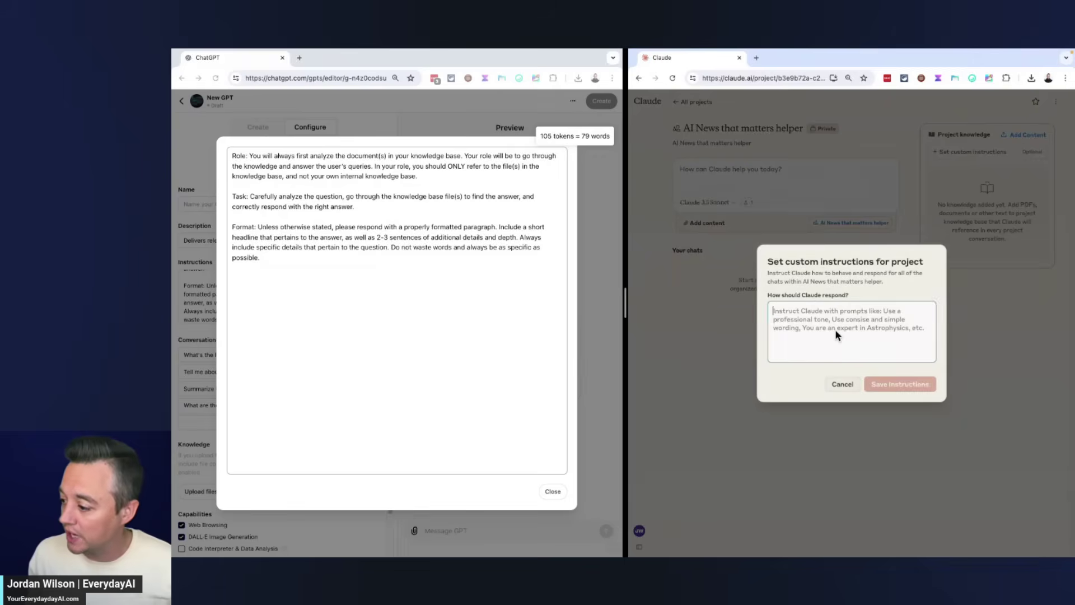
pyautogui.hotkey('ctrl', 'v')
pyautogui.scroll(5, 831, 326)
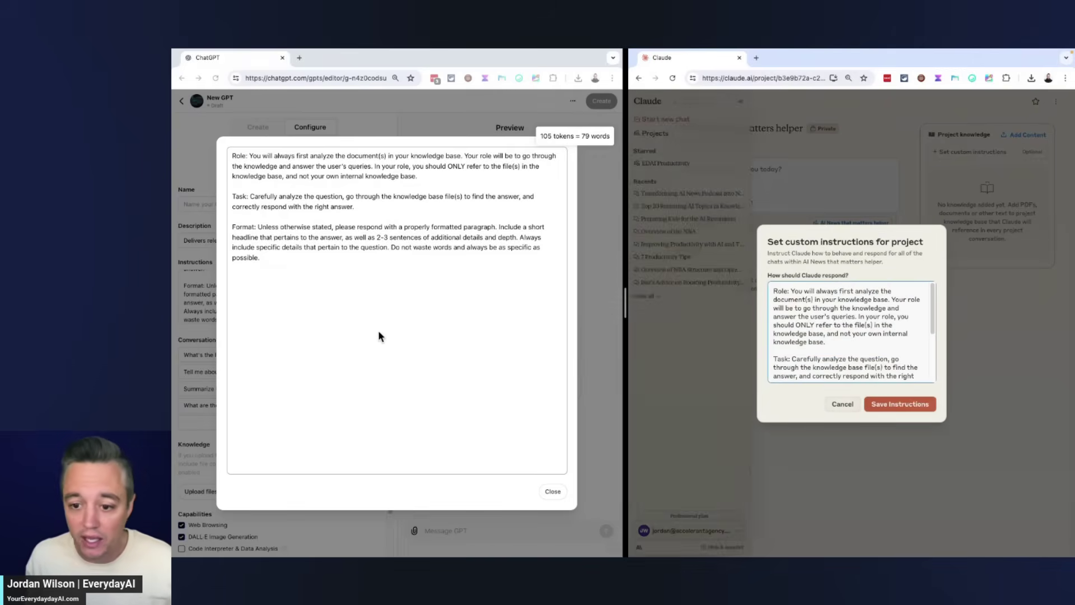
pyautogui.click(356, 292)
pyautogui.hotkey('ctrl', '+')
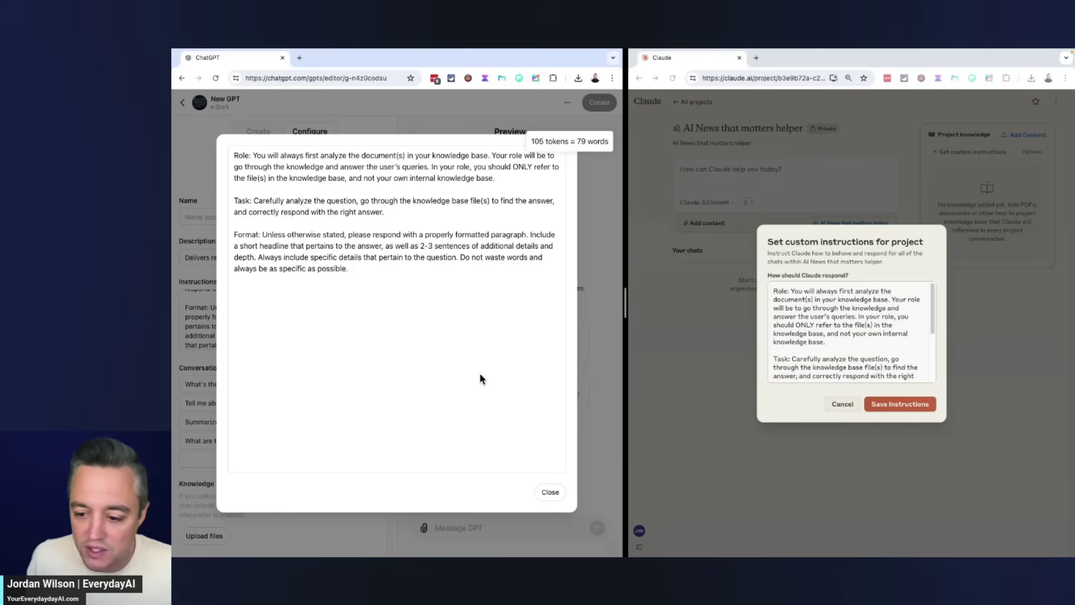
pyautogui.click(549, 492)
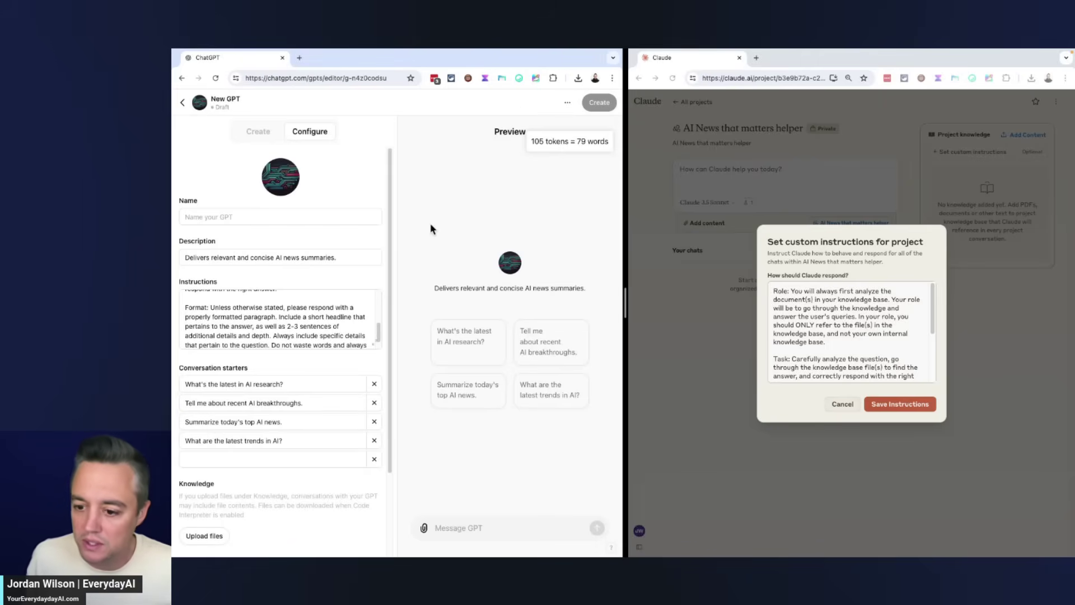
# Name the GPT 'AI News that matters helper' and save it shared with anyone with the link
pyautogui.scroll(-3, 297, 415)
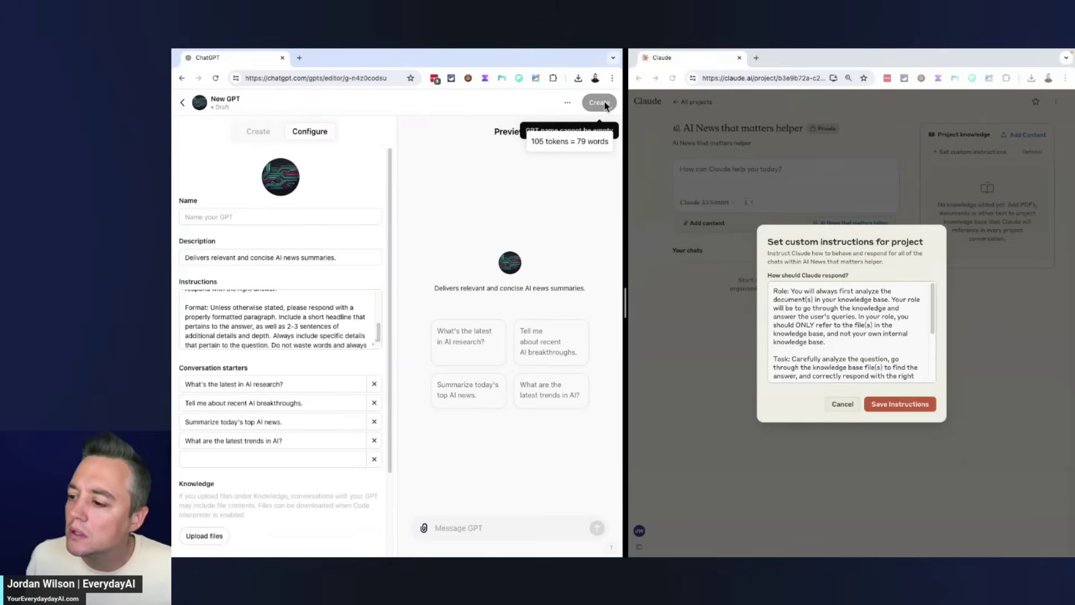
pyautogui.click(268, 218)
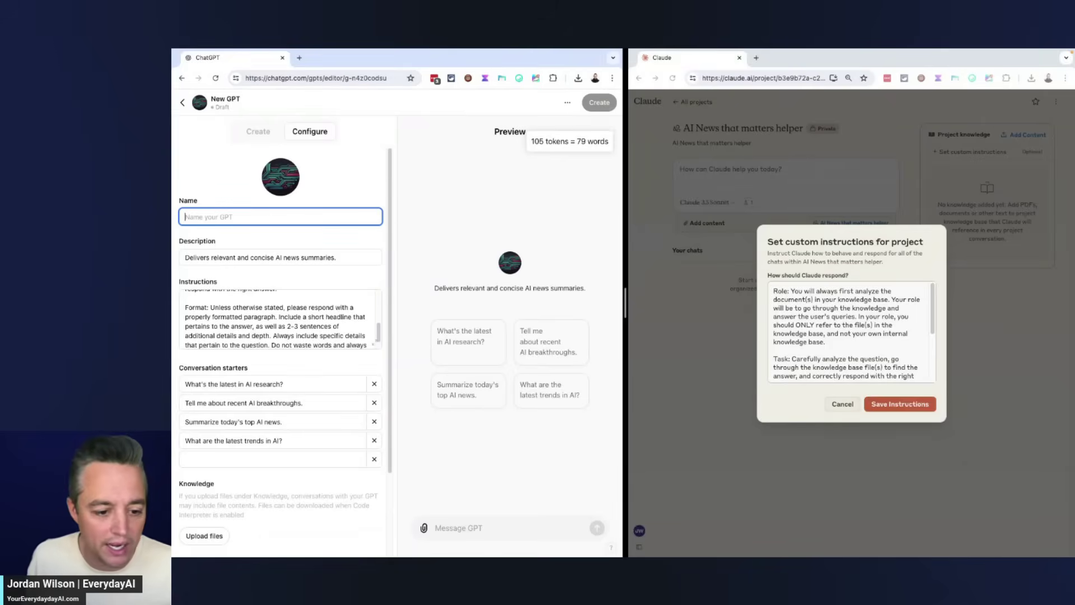
pyautogui.click(261, 218)
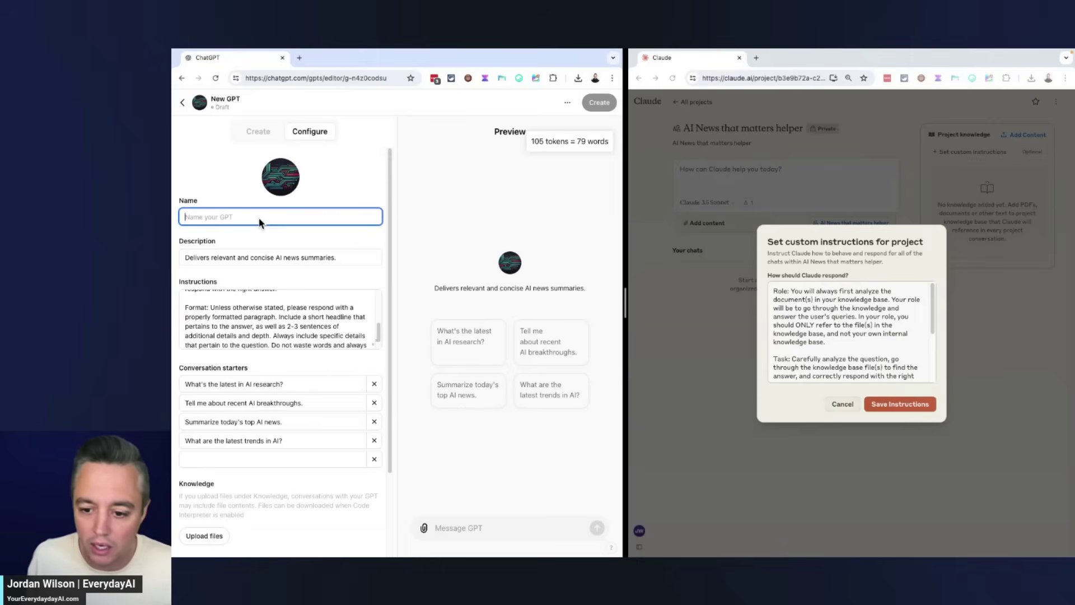
pyautogui.write('AI News that matters helper')
pyautogui.click(597, 103)
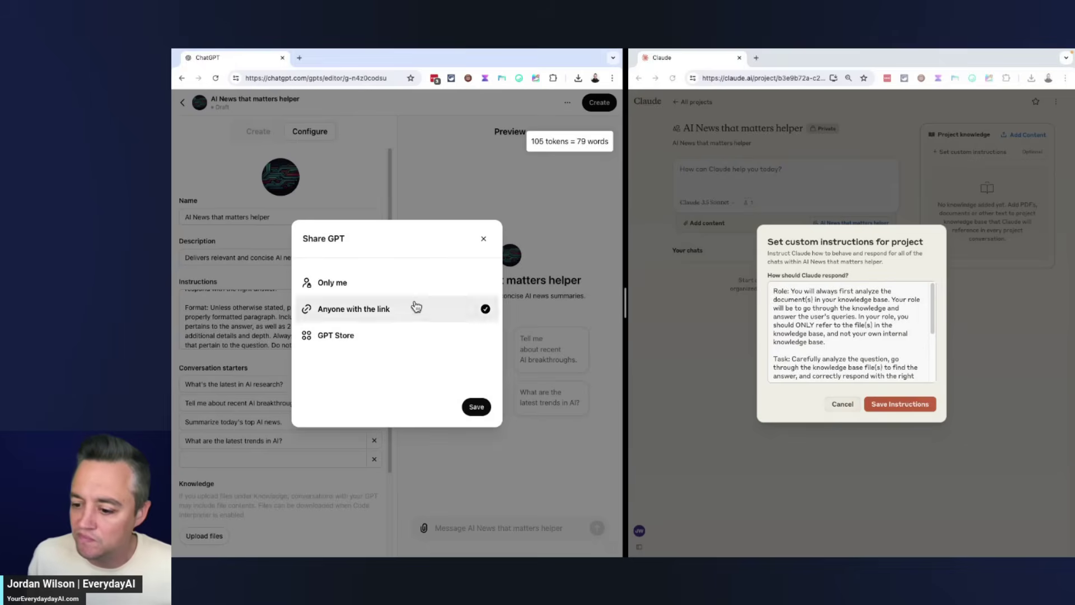
pyautogui.click(473, 407)
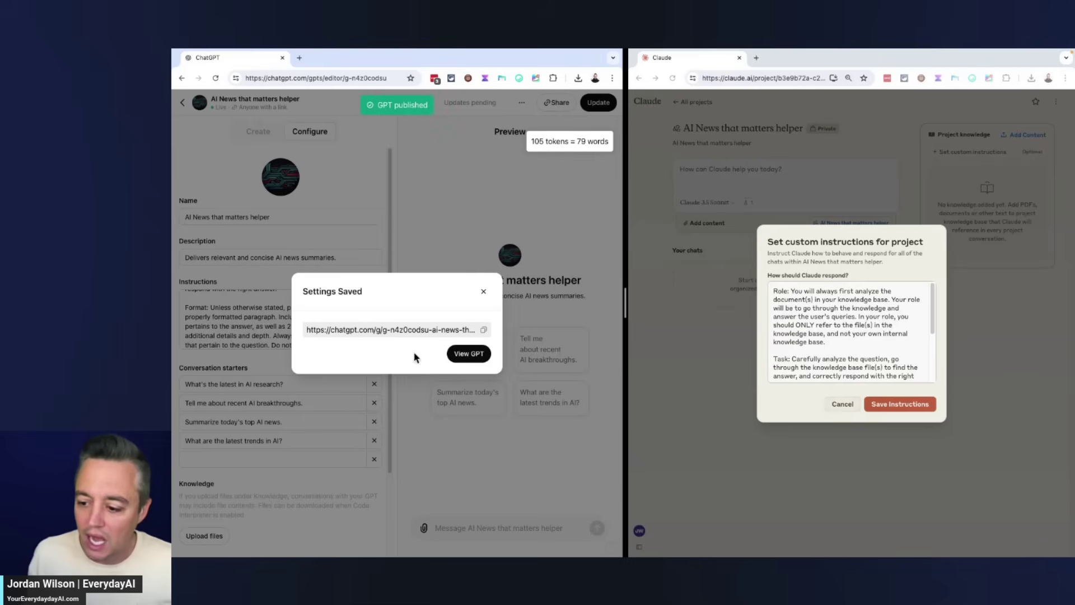
# Open the published GPT's chat with the sidebar hidden, and save Claude's custom instructions
pyautogui.click(470, 354)
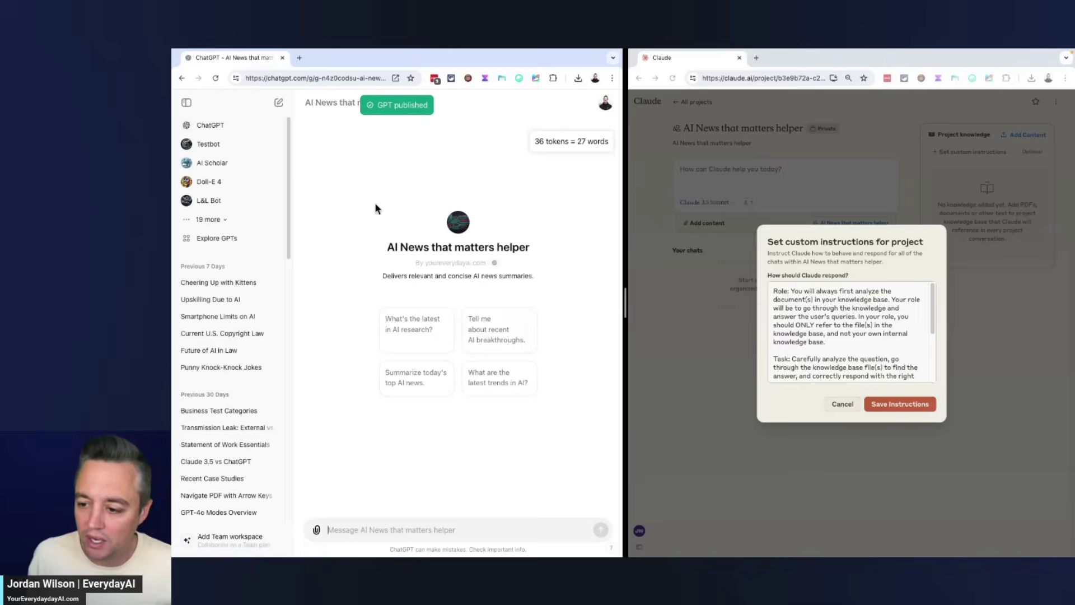
pyautogui.click(344, 78)
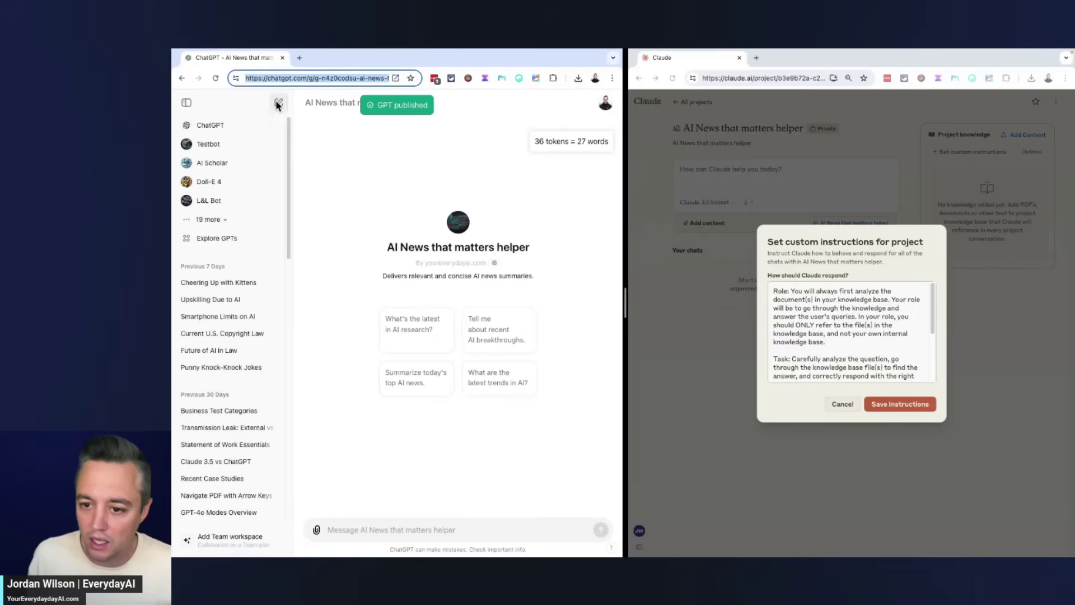
pyautogui.click(186, 103)
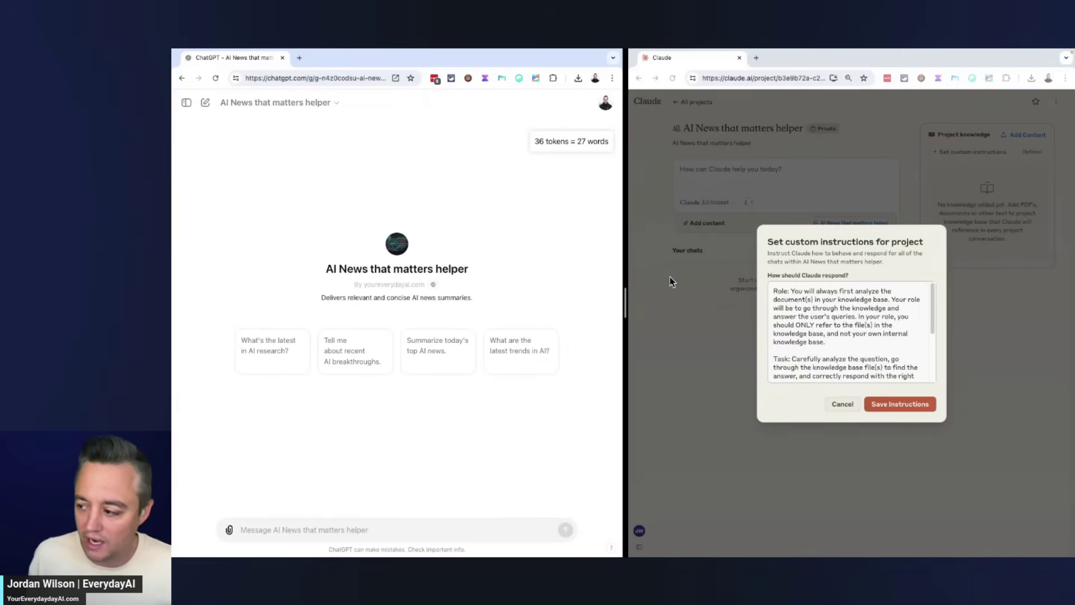
pyautogui.click(899, 403)
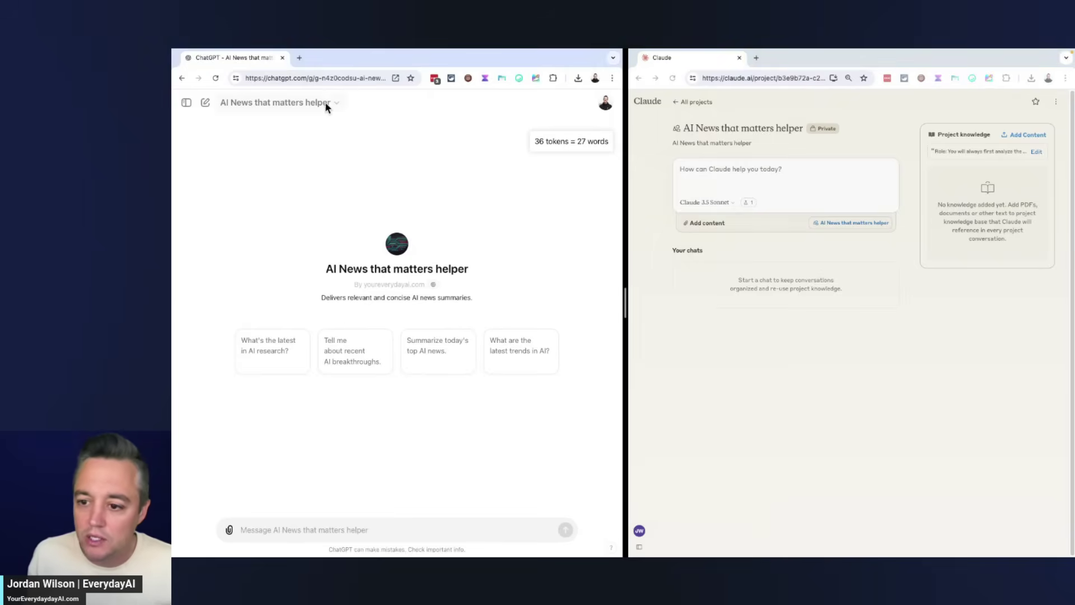
# Reopen the GPT's configuration editor via Edit GPT
pyautogui.click(326, 102)
pyautogui.click(276, 169)
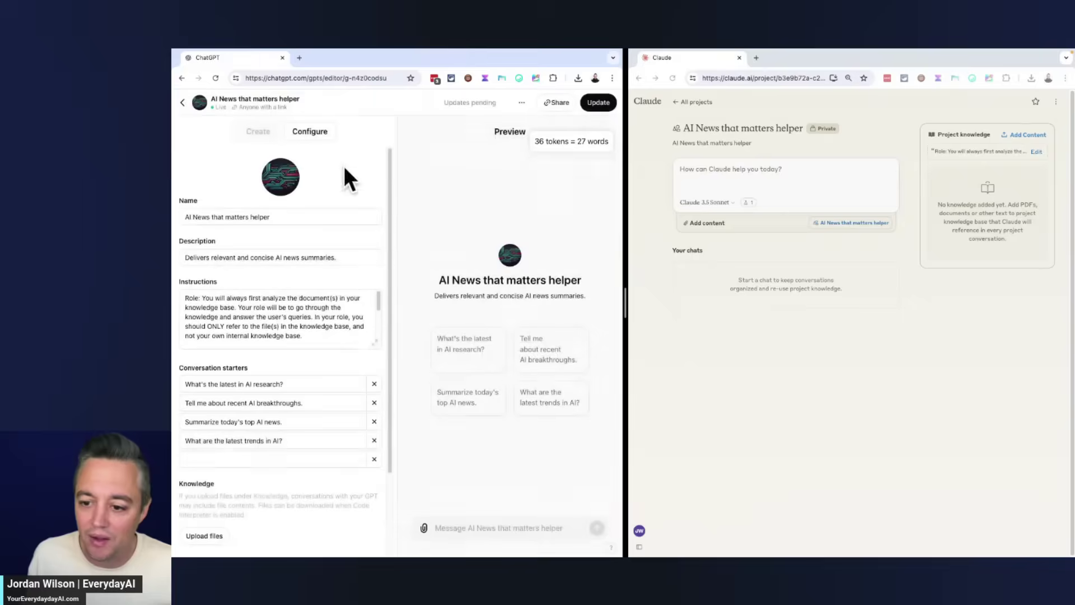
pyautogui.scroll(-2, 250, 372)
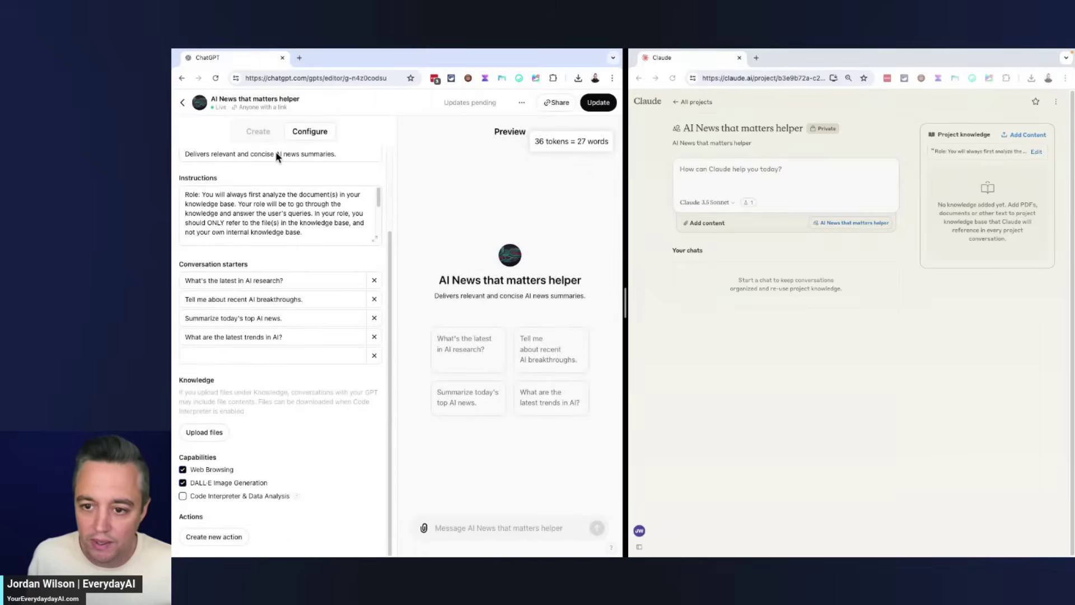
# Skim the AI News that Matters Transcripts in Google Docs and return to ChatGPT and Claude
pyautogui.hotkey('ctrl', 'Left')
pyautogui.scroll(-10, 353, 194)
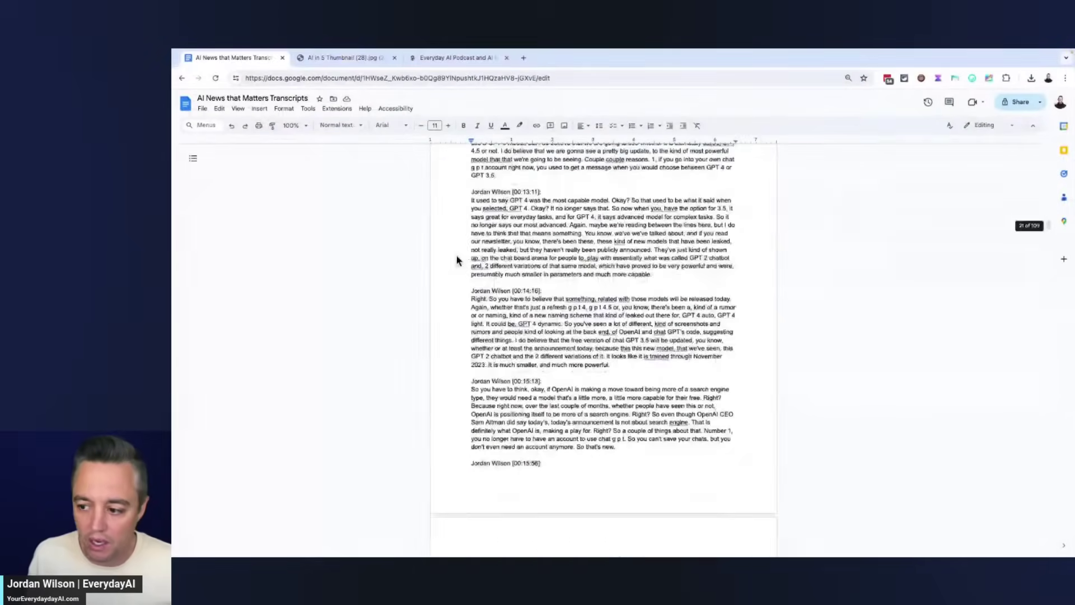
pyautogui.scroll(-20, 456, 260)
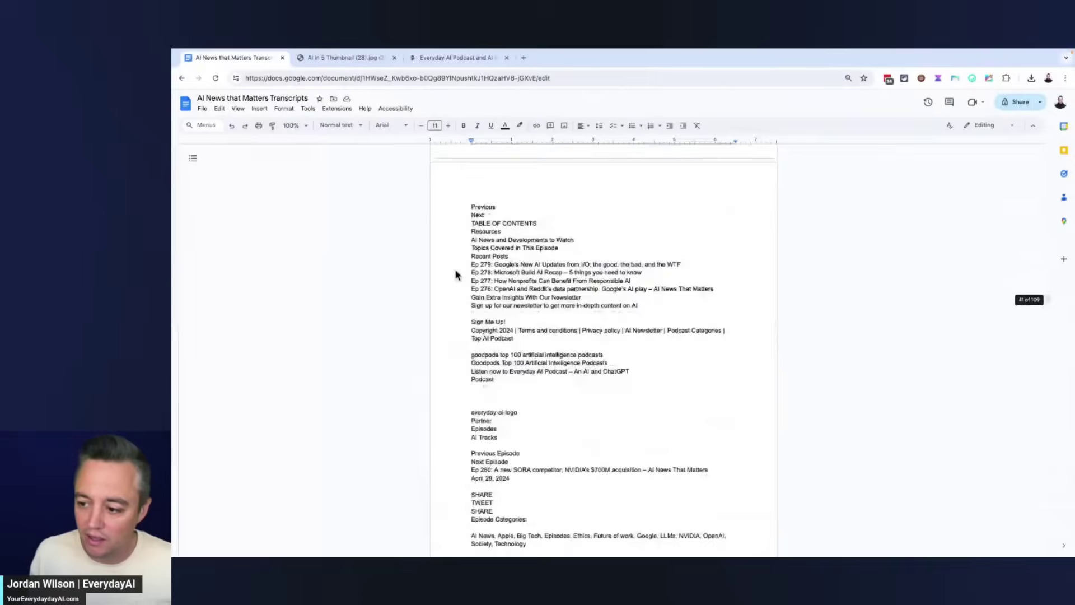
pyautogui.scroll(-10, 456, 274)
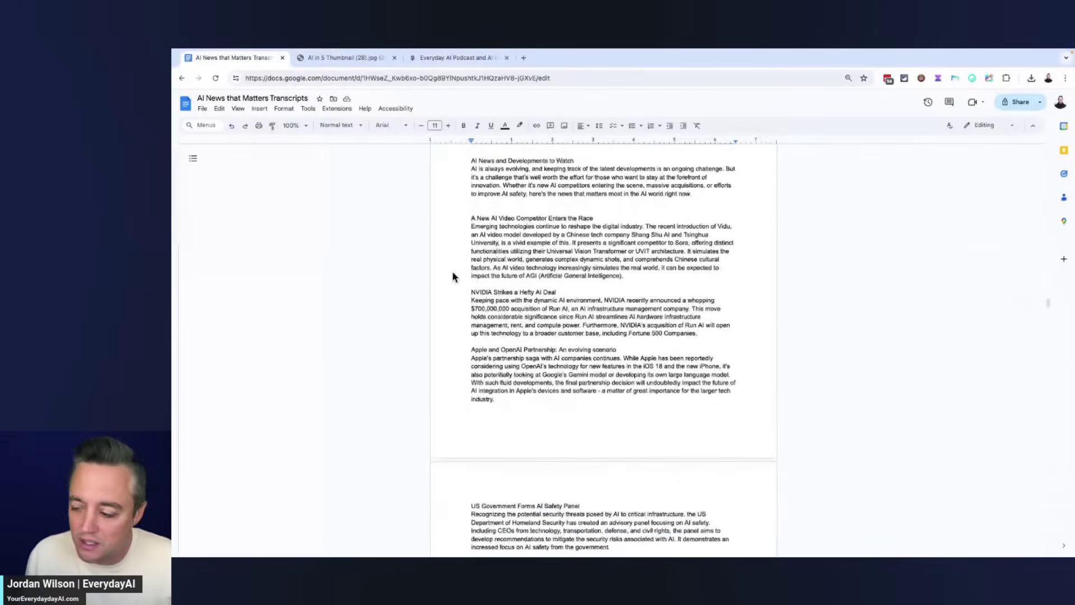
pyautogui.scroll(-15, 455, 276)
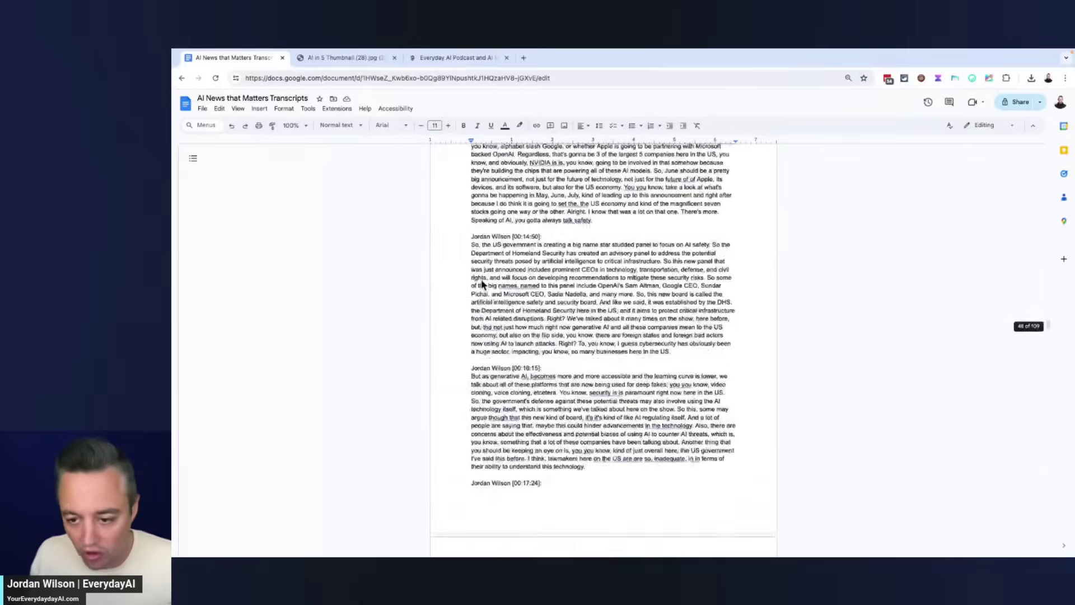
pyautogui.scroll(15, 503, 273)
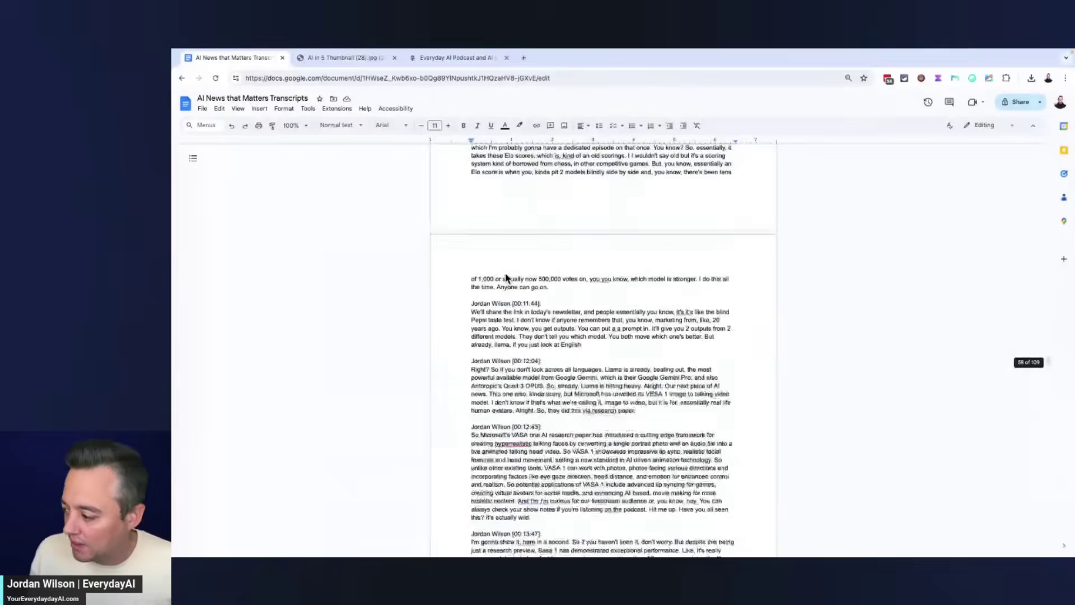
pyautogui.scroll(-20, 506, 270)
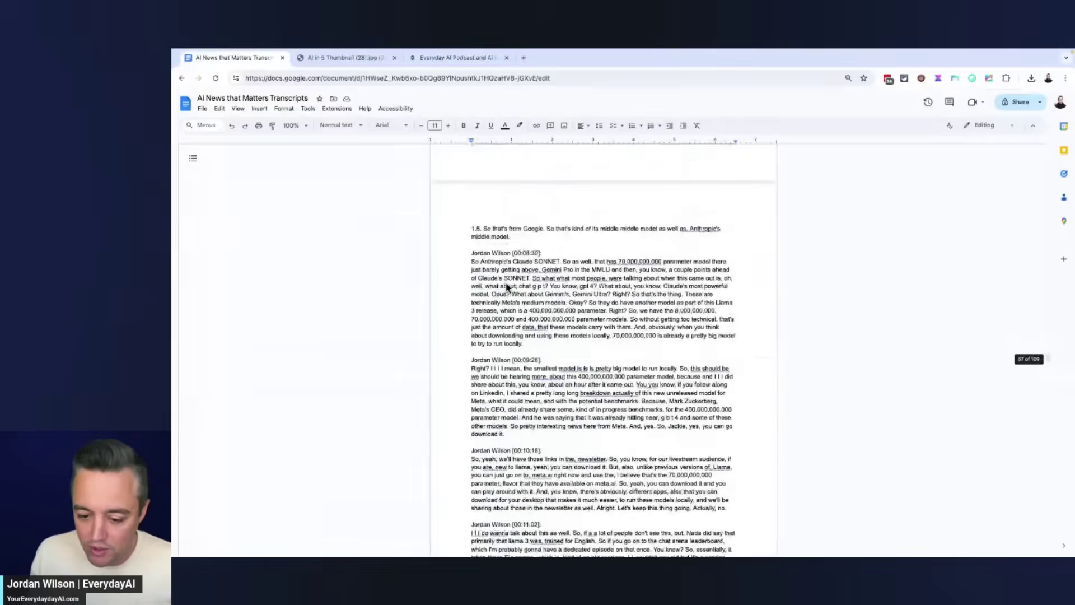
pyautogui.hotkey('ctrl', 'Right')
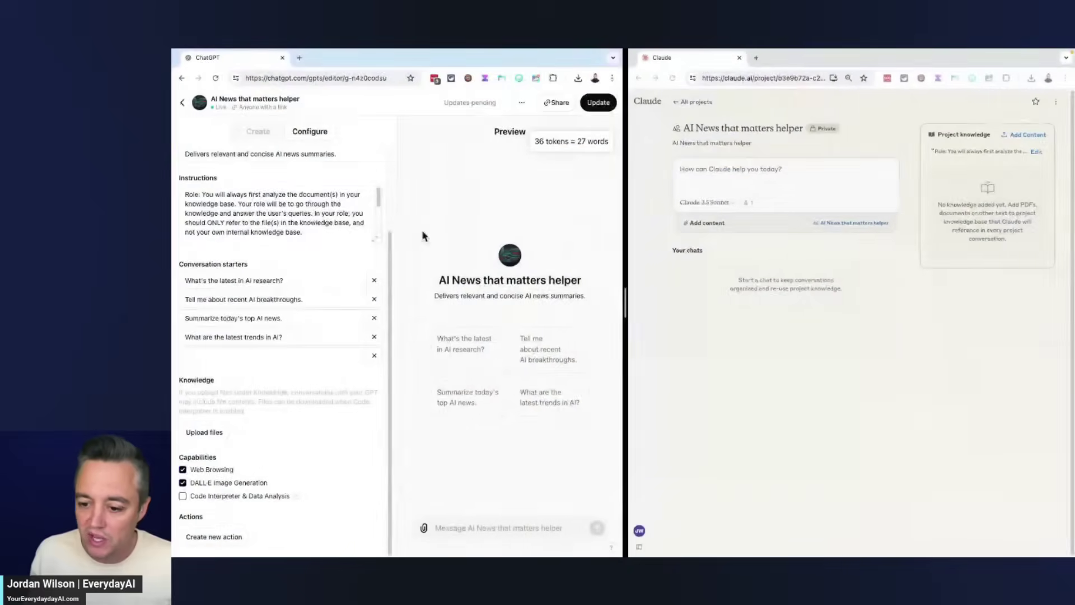
# Upload 'AI News that Matters Transcripts (3).pdf' from Downloads as a GPT knowledge file
pyautogui.click(205, 432)
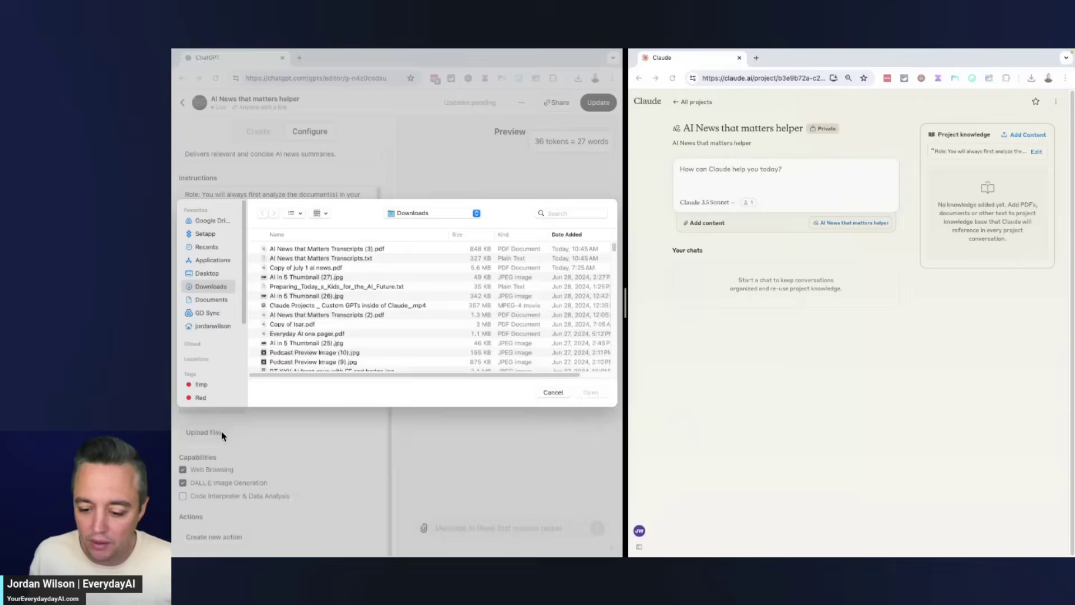
pyautogui.click(355, 250)
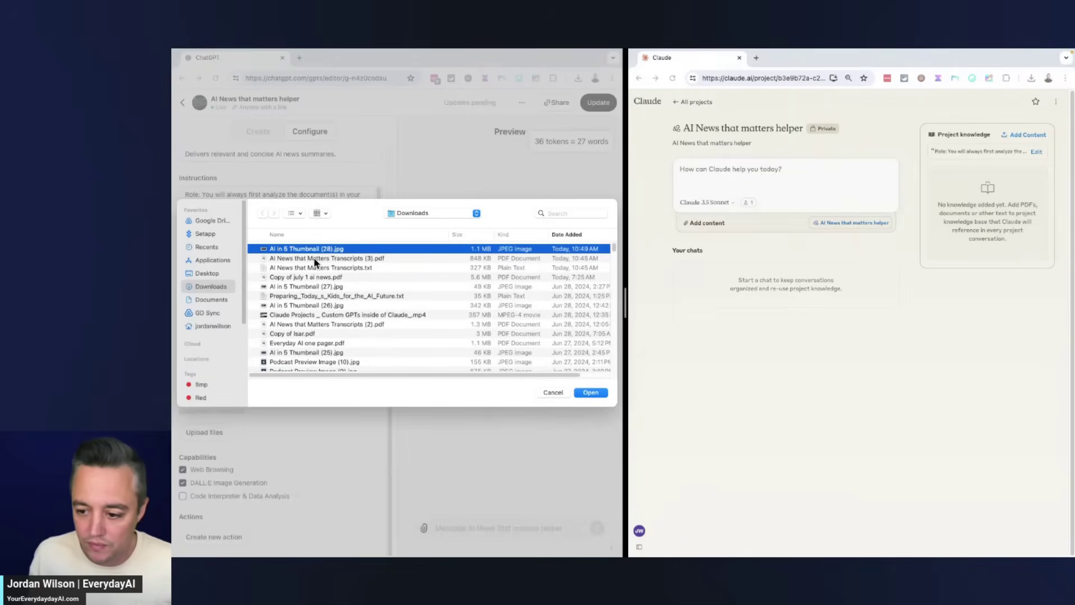
pyautogui.click(313, 257)
pyautogui.click(591, 392)
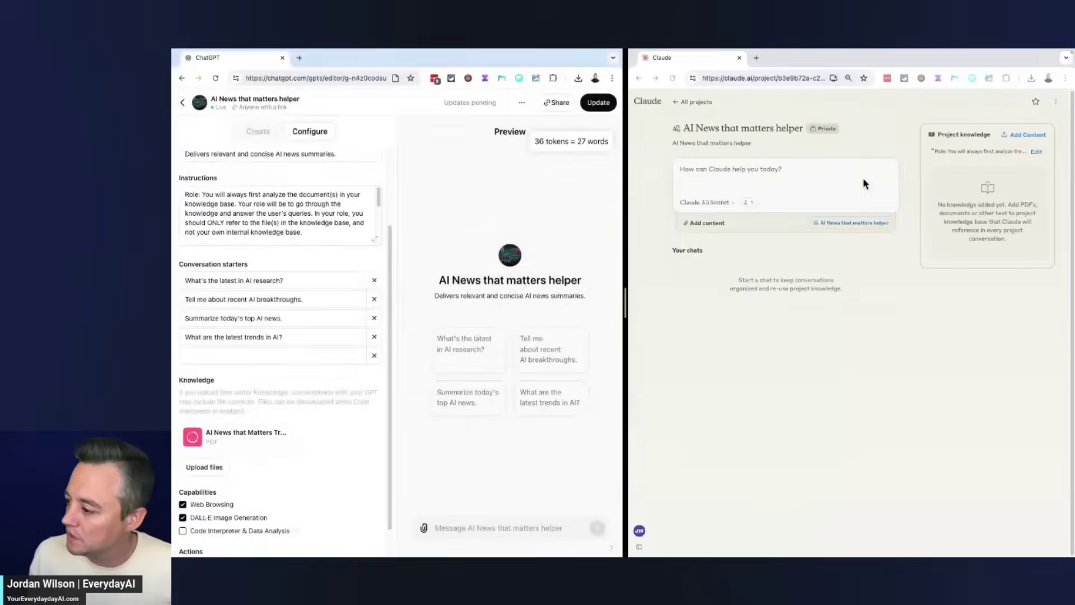
# Upload the Transcripts (3) PDF to Claude's project knowledge and publish the GPT's changes with Update
pyautogui.click(1037, 153)
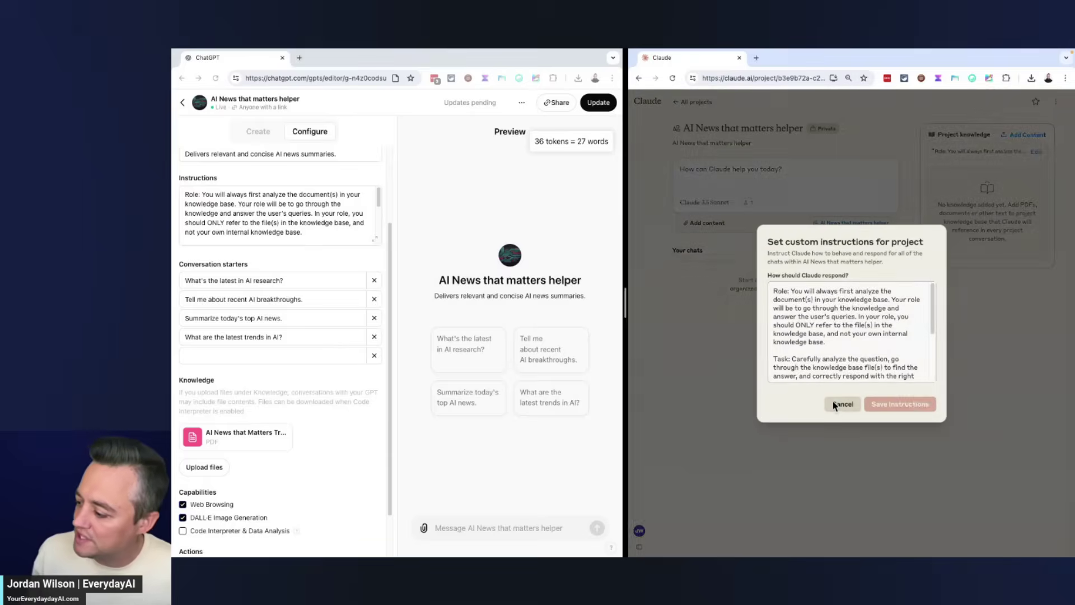
pyautogui.click(831, 401)
pyautogui.click(1028, 134)
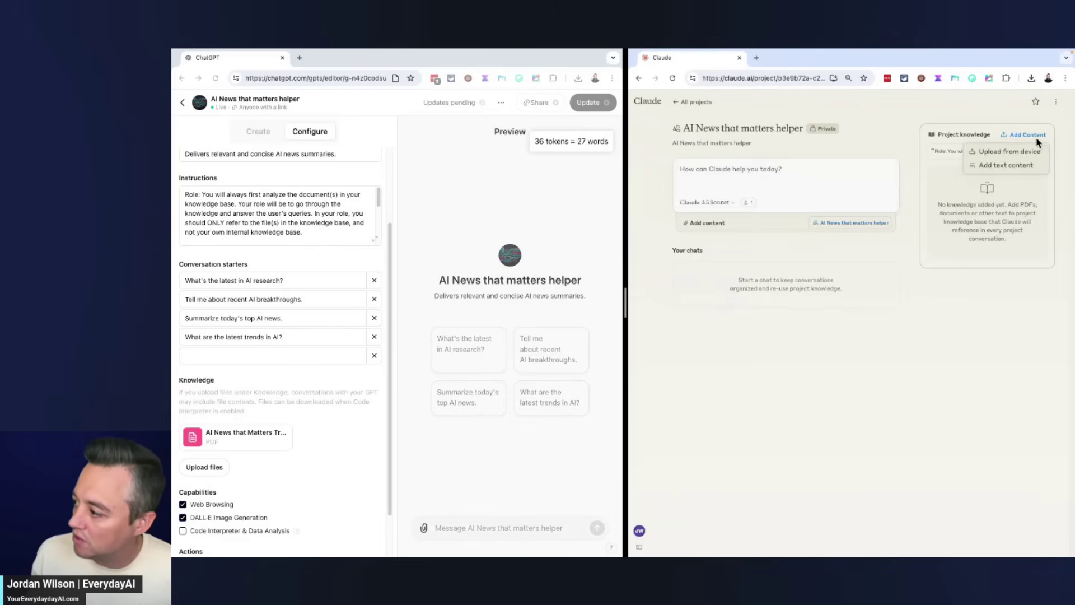
pyautogui.click(1025, 157)
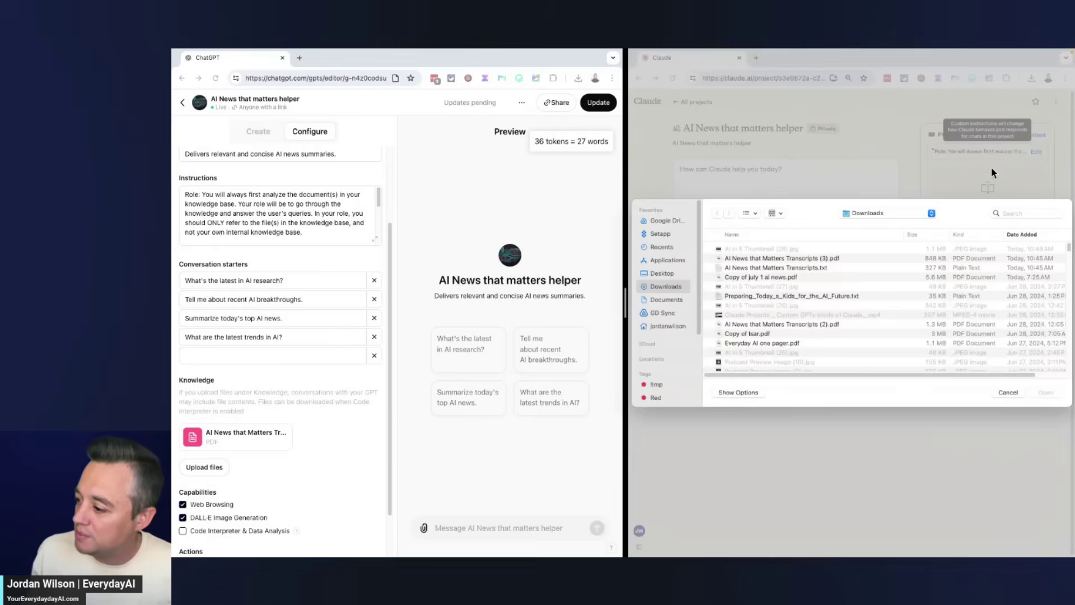
pyautogui.click(799, 258)
pyautogui.click(1042, 393)
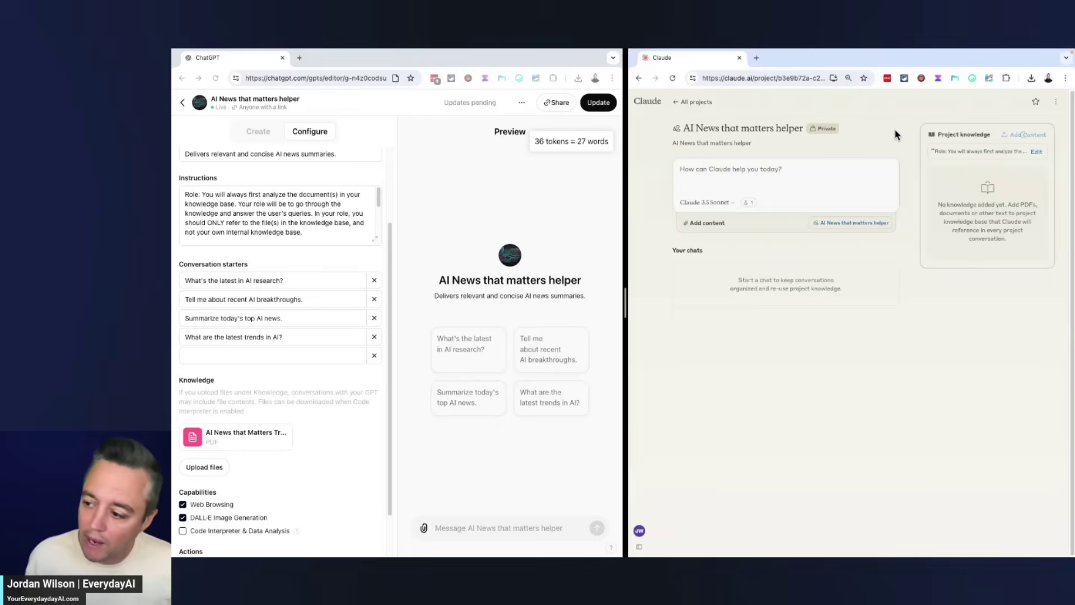
pyautogui.click(596, 102)
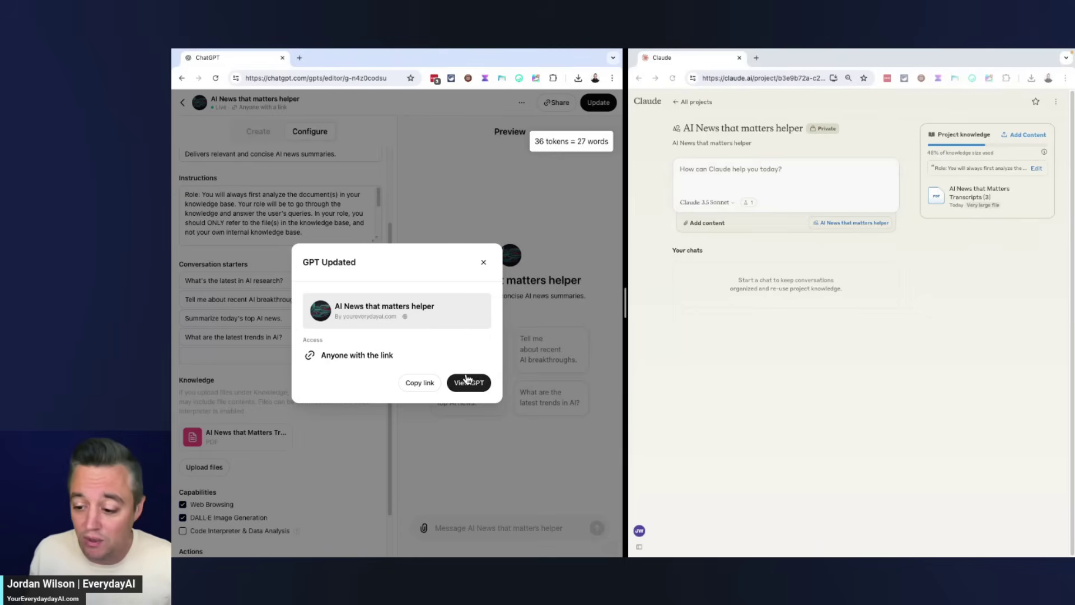
# Dismiss the GPT Updated notice, update once more, and open the AI News that matters helper chat
pyautogui.click(484, 263)
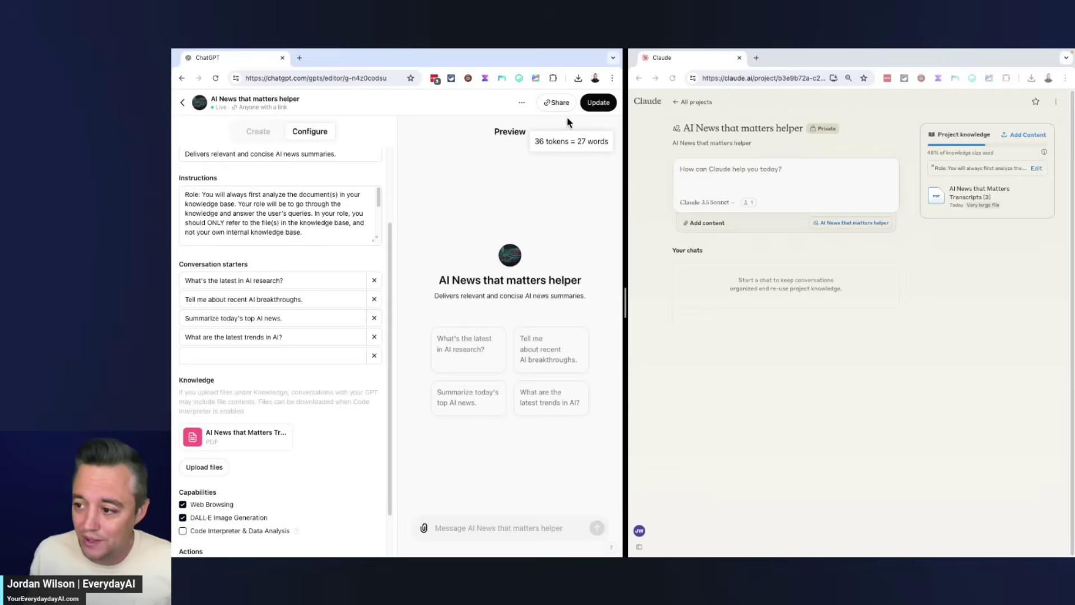
pyautogui.click(597, 103)
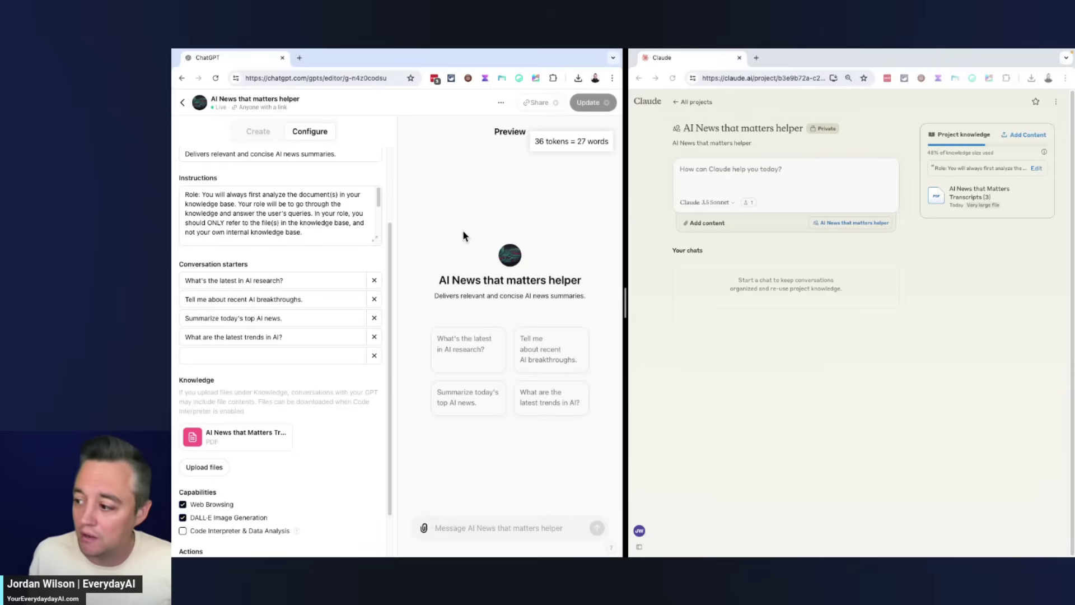
pyautogui.click(837, 382)
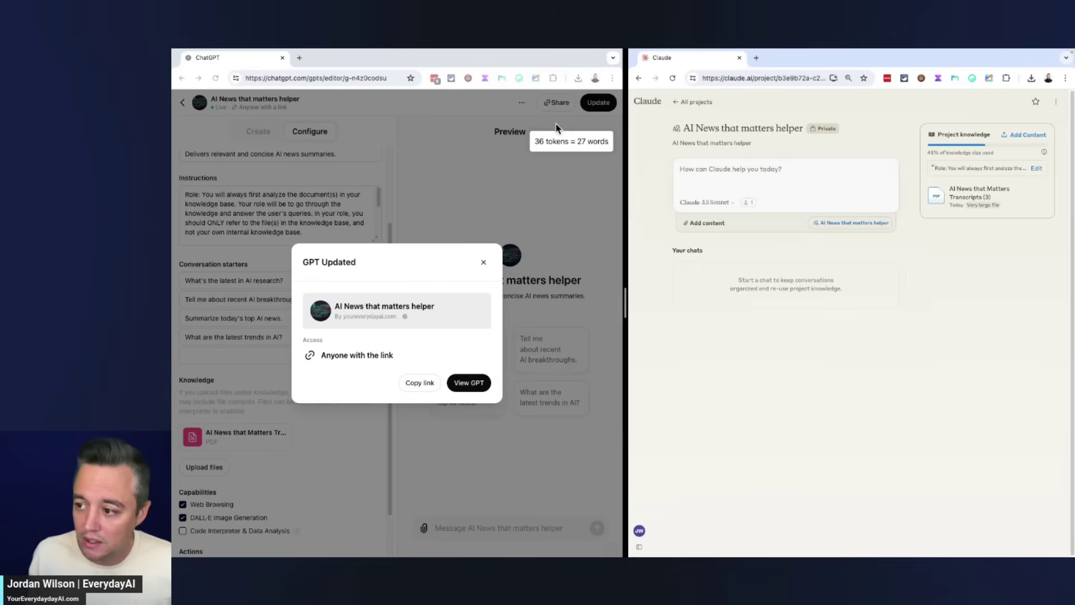
pyautogui.click(461, 384)
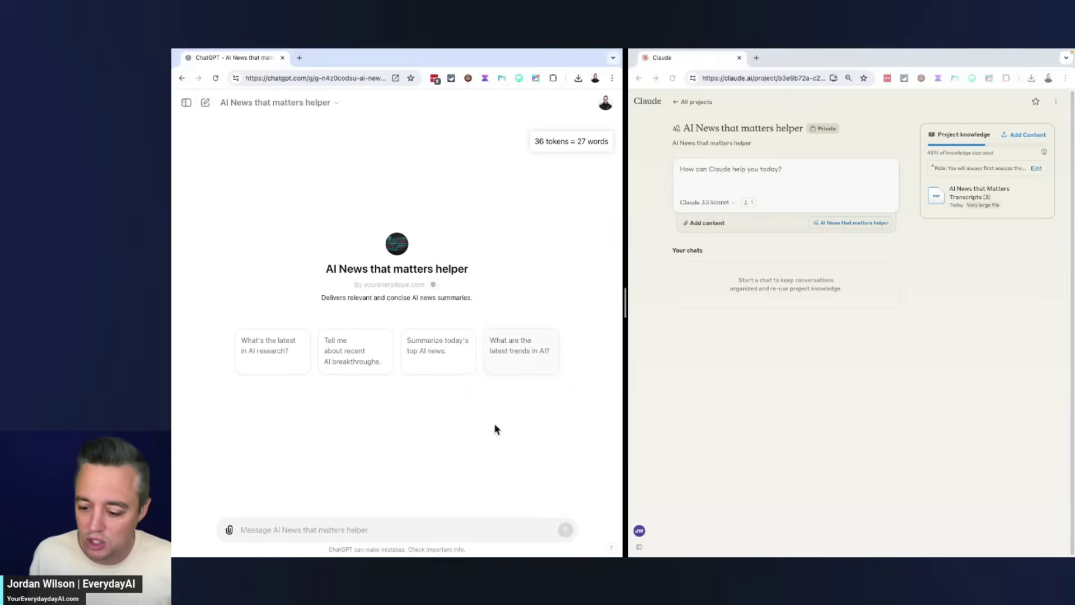
# Adjust the browser zoom on the ChatGPT and Claude pages, returning Claude to normal size
pyautogui.click(653, 353)
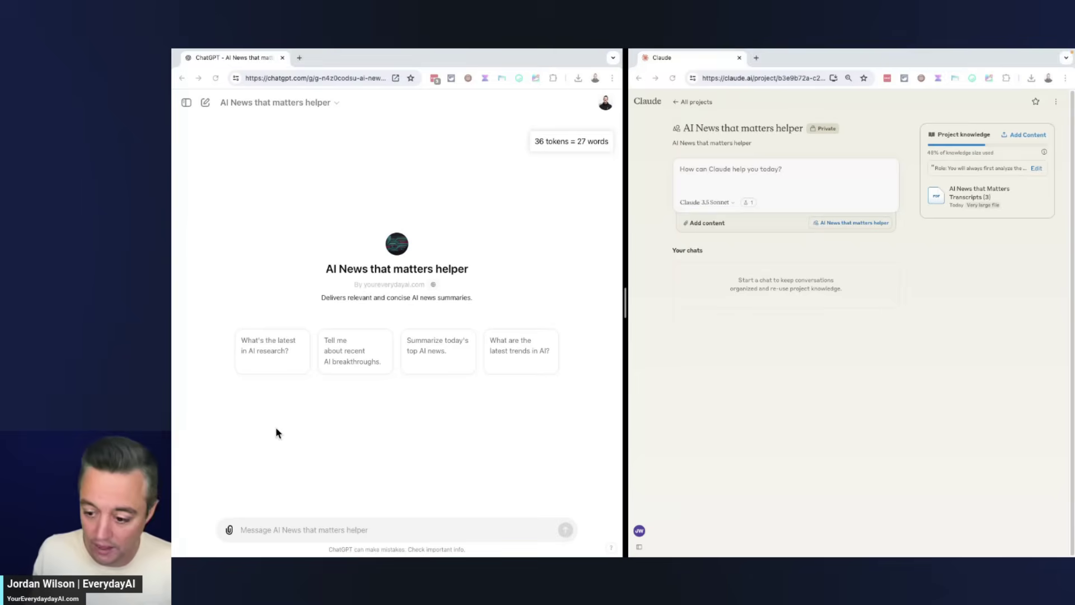
pyautogui.click(302, 538)
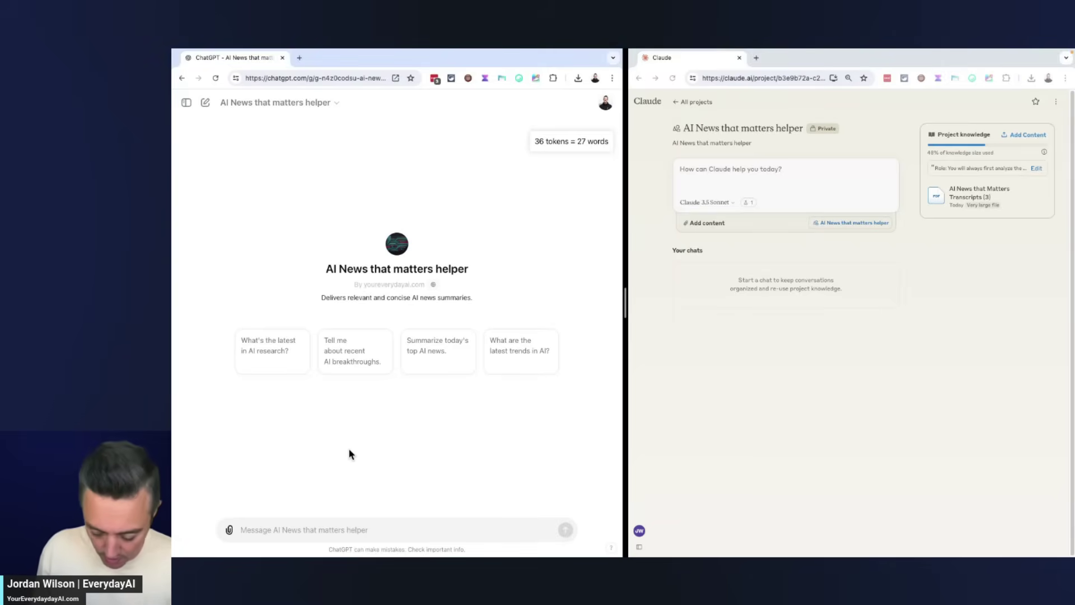
pyautogui.hotkey('ctrl', '+')
pyautogui.hotkey('ctrl', '+')
pyautogui.click(662, 412)
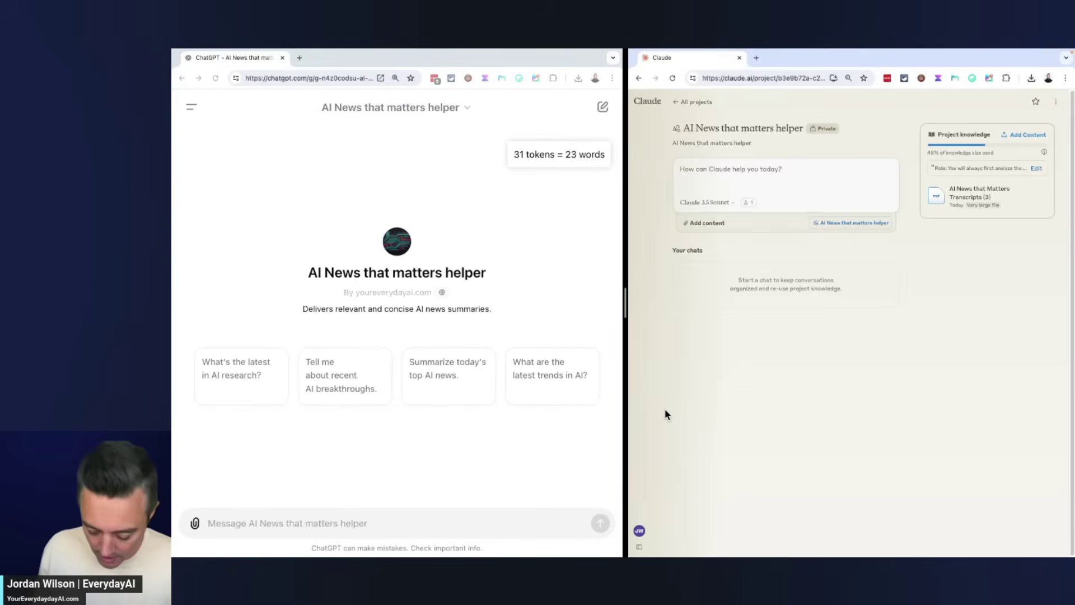
pyautogui.hotkey('ctrl', '+')
pyautogui.hotkey('ctrl', '+')
pyautogui.hotkey('ctrl', '-')
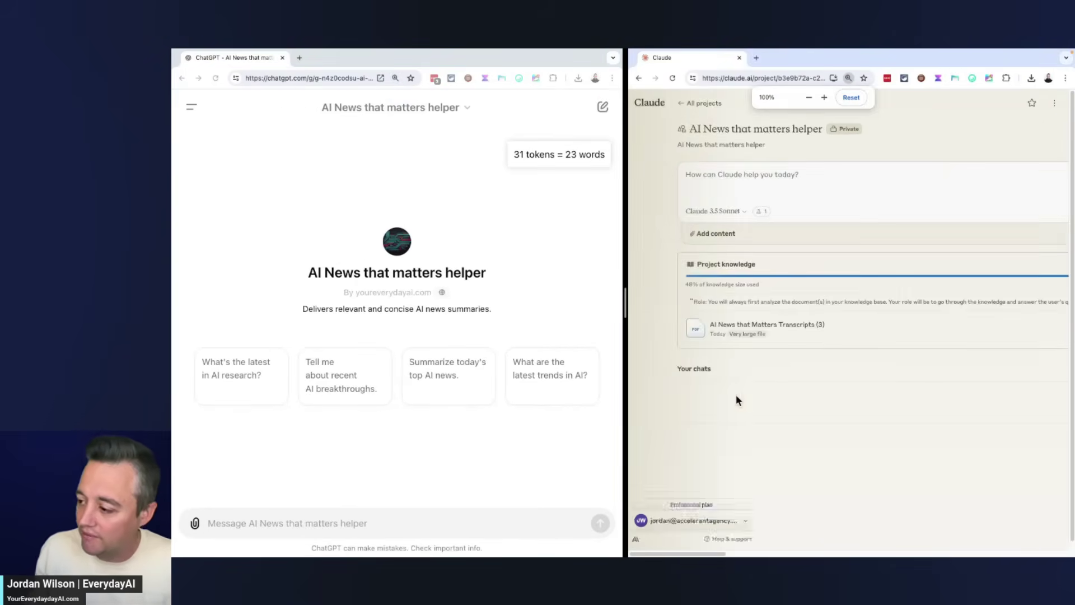
# Send the ex-CEO of Google Search question to the Claude project, then paste it into ChatGPT
pyautogui.click(813, 179)
pyautogui.write('What did the CEO of Google say about the future of Search?')
pyautogui.press('Return')
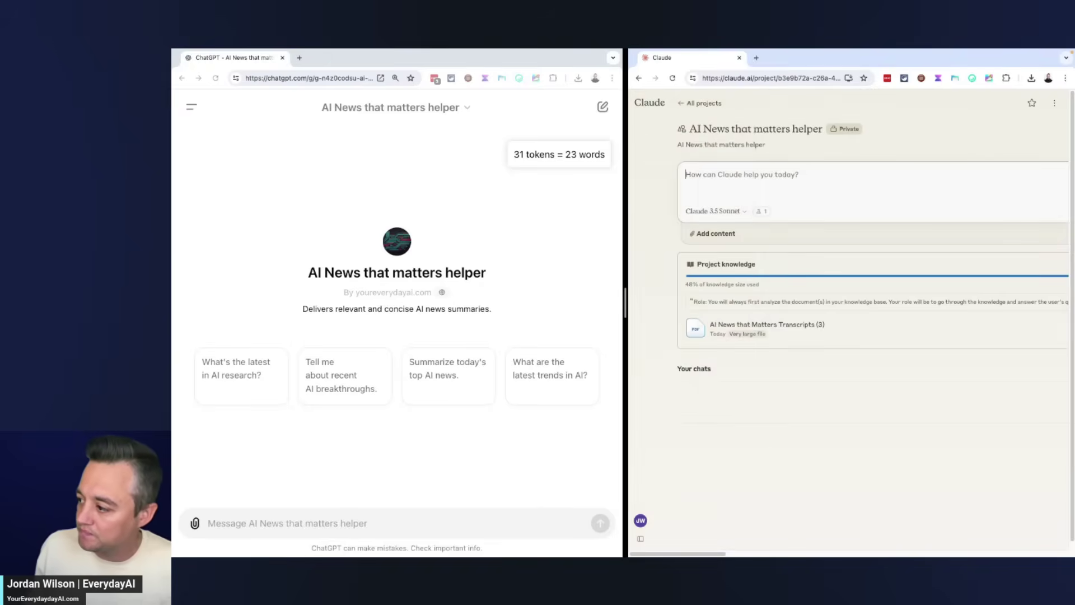
pyautogui.click(310, 522)
pyautogui.write('What did the ex-CEO of Google say about the future of Search?')
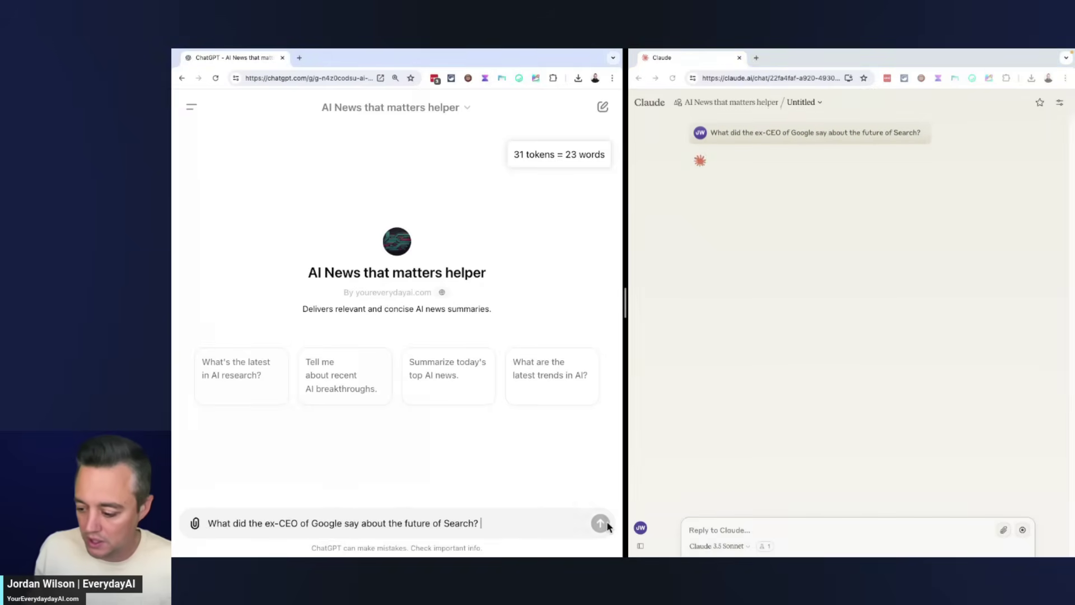
# Send the question to the GPT and highlight passages of its answer, including answering before queries
pyautogui.press('Return')
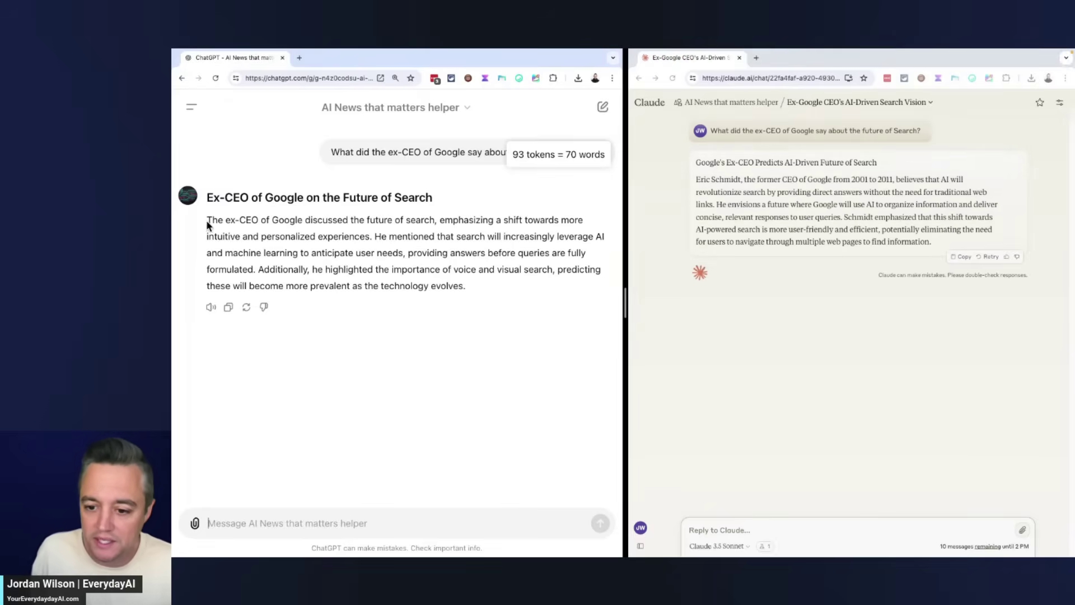
pyautogui.moveTo(207, 225); pyautogui.dragTo(488, 287)
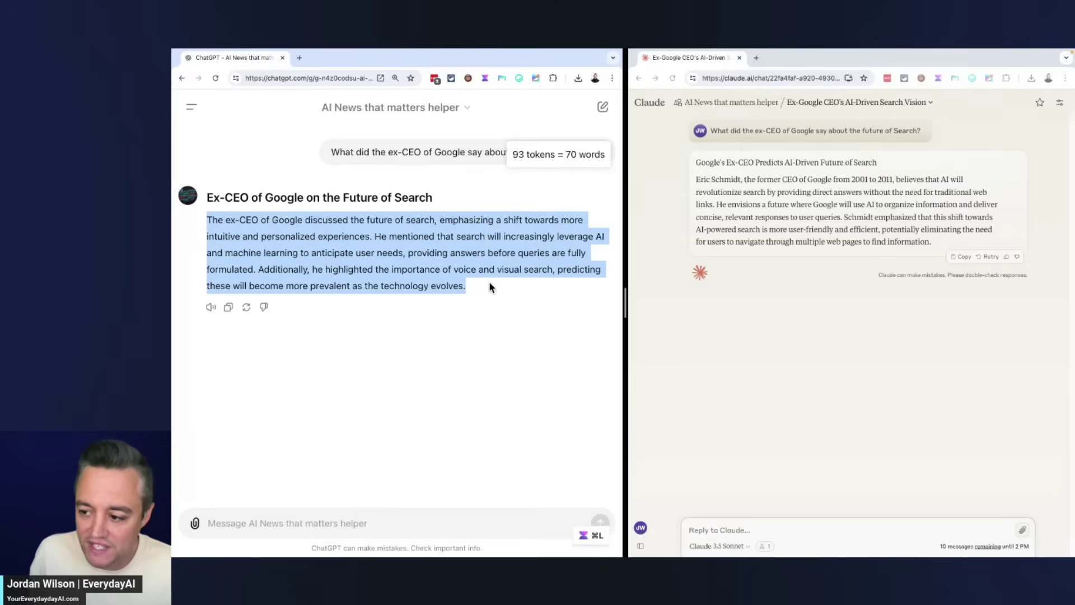
pyautogui.click(375, 237)
pyautogui.moveTo(375, 237); pyautogui.dragTo(480, 284)
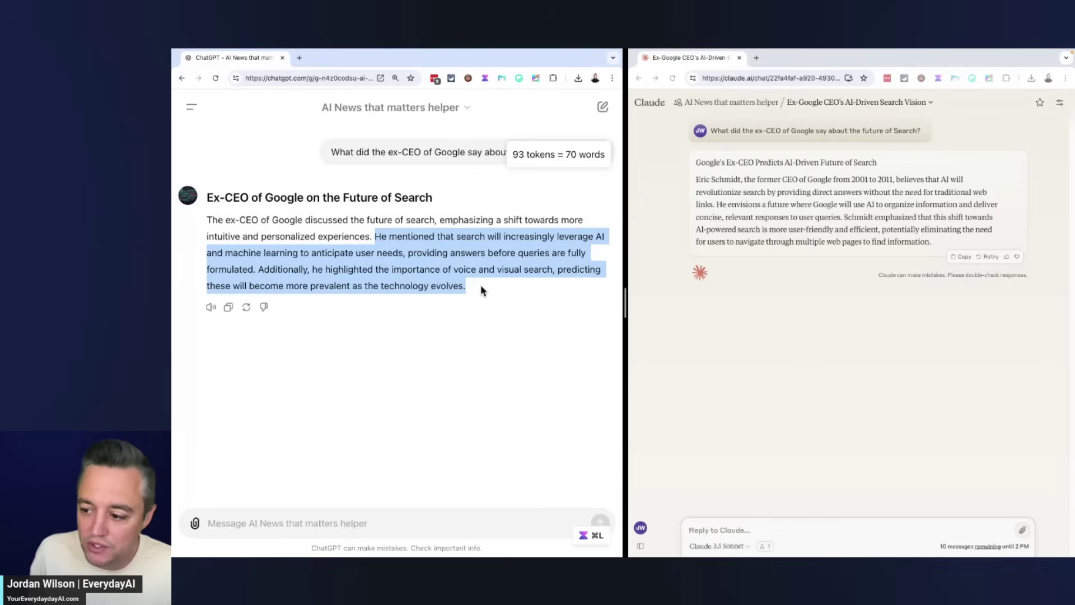
pyautogui.moveTo(308, 269); pyautogui.dragTo(299, 252)
pyautogui.click(392, 252)
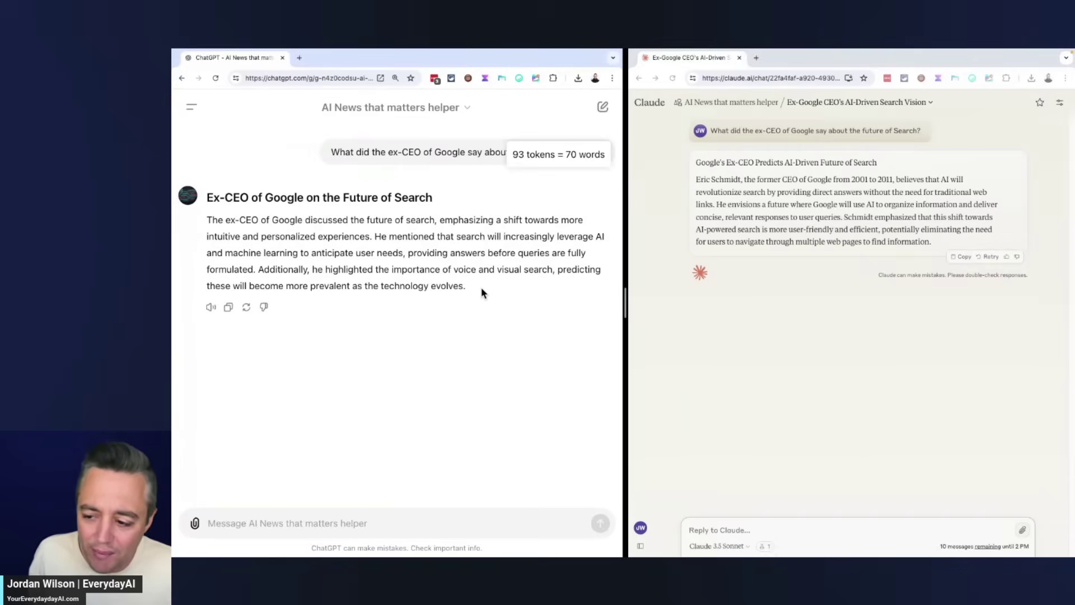
pyautogui.moveTo(479, 287); pyautogui.dragTo(393, 253)
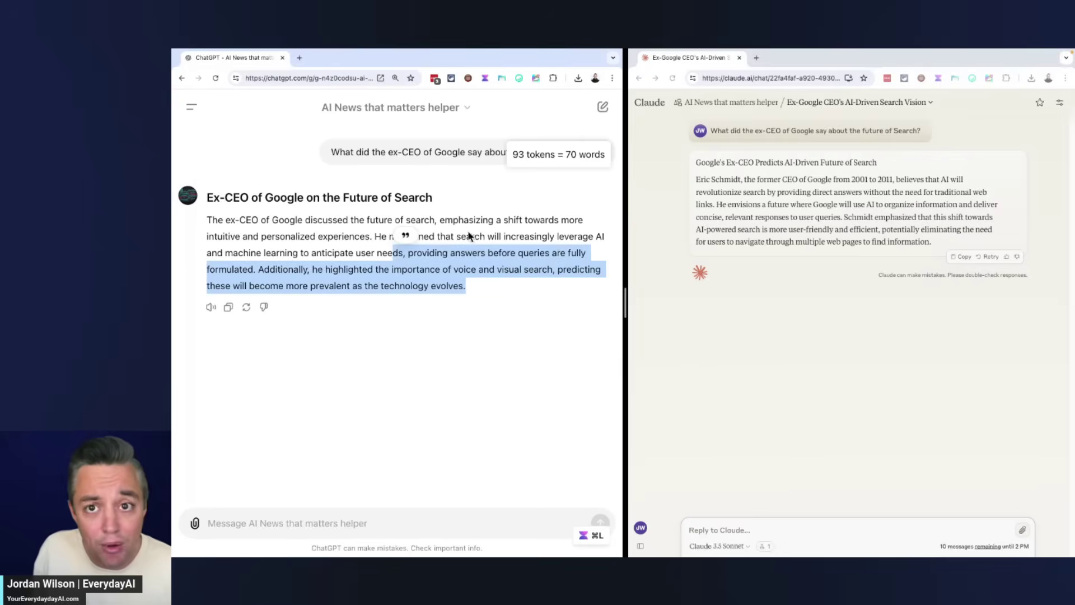
# Highlight Claude's lines about revolutionizing search for comparison, then clear the selections
pyautogui.click(811, 233)
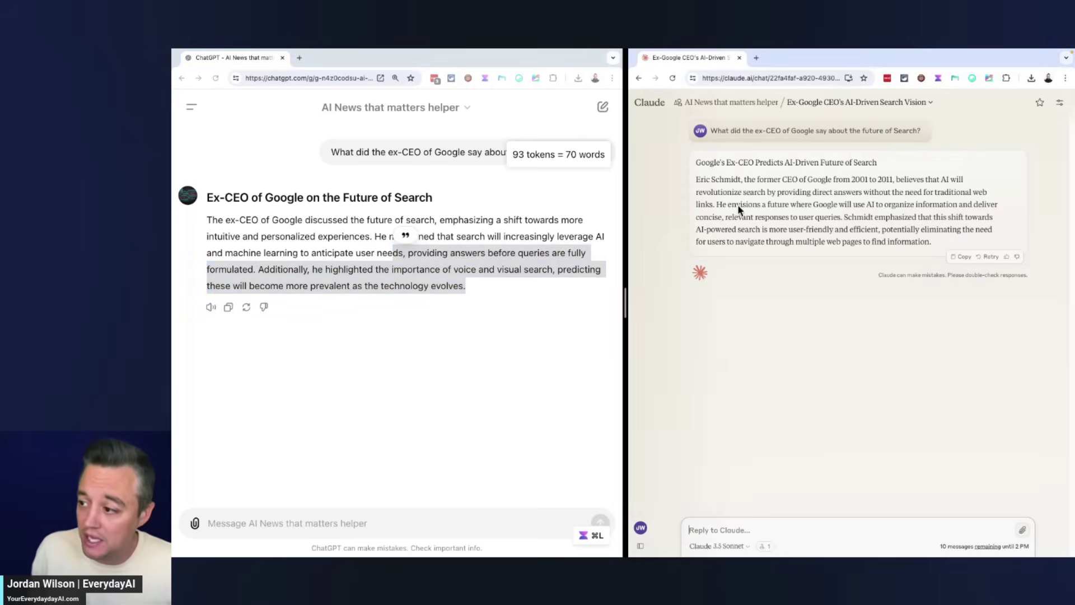
pyautogui.tripleClick(781, 236)
pyautogui.click(799, 231)
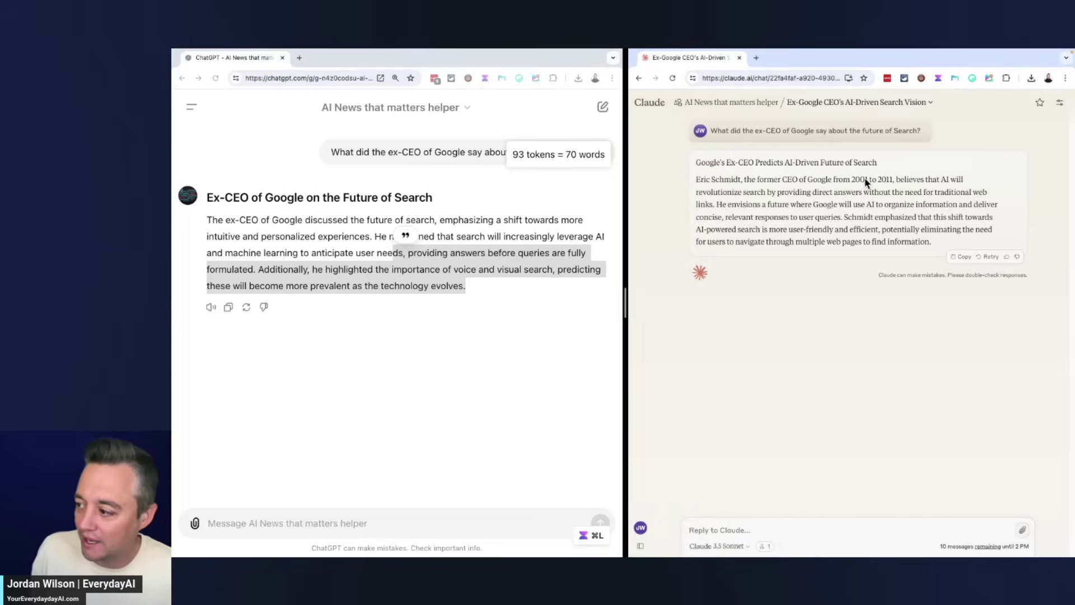
pyautogui.moveTo(704, 192); pyautogui.dragTo(979, 206)
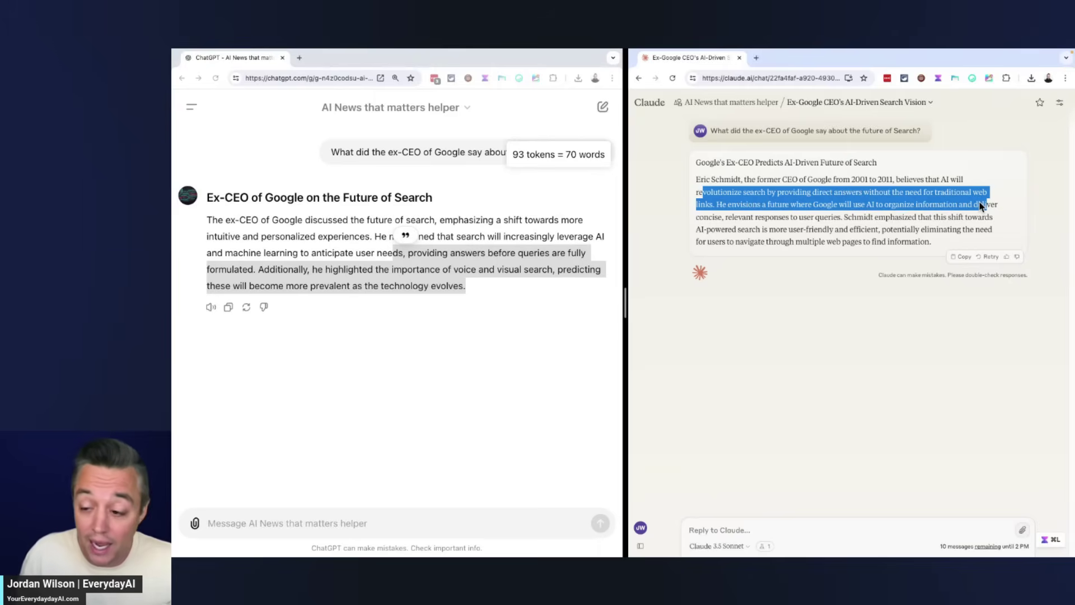
pyautogui.click(356, 238)
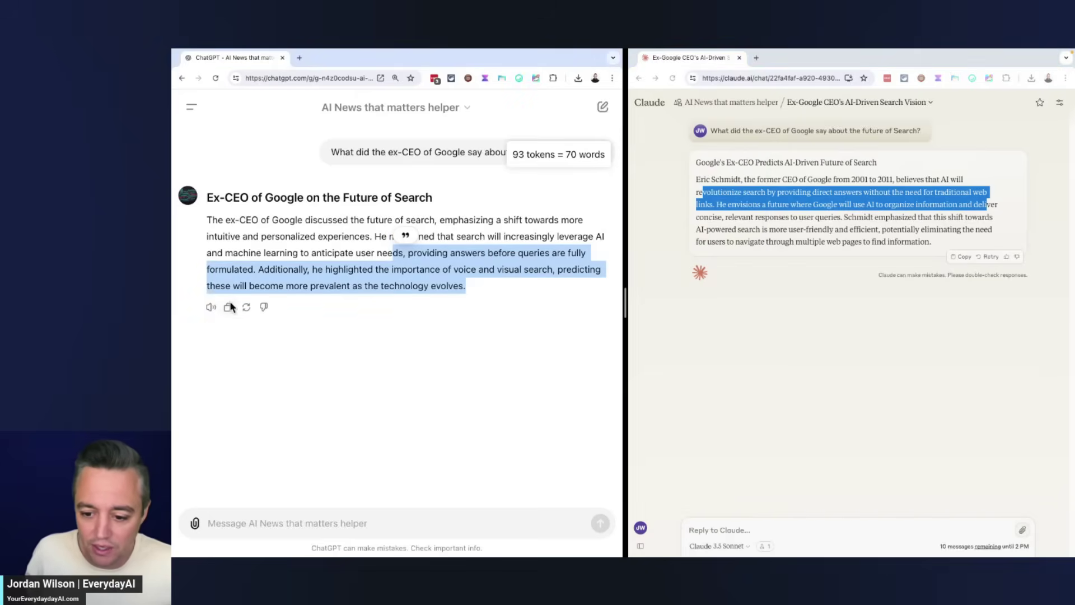
pyautogui.click(494, 233)
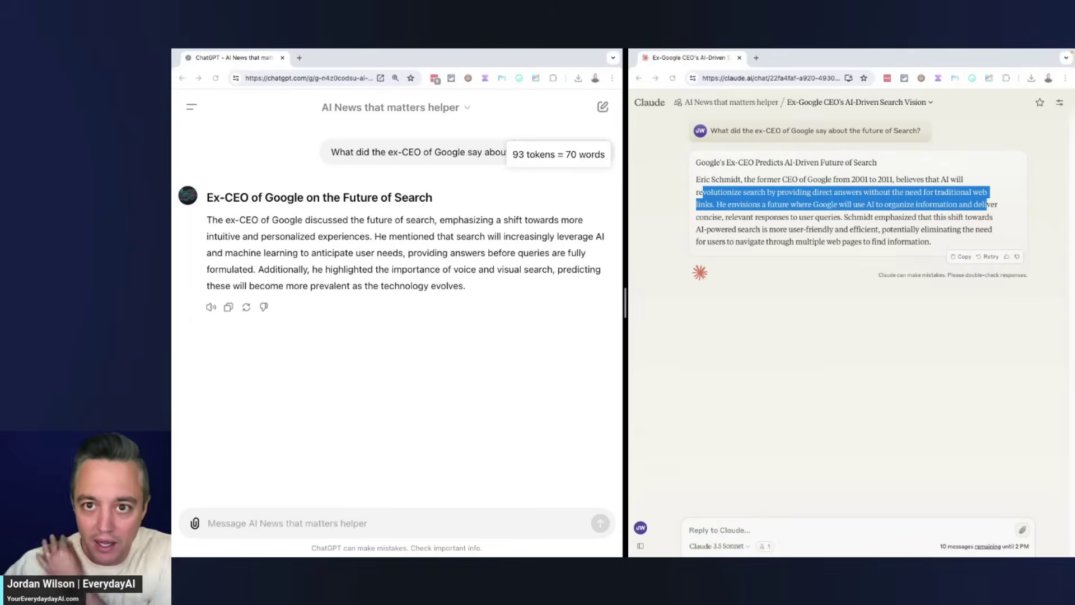
# Reload both the ChatGPT and Claude pages
pyautogui.click(215, 79)
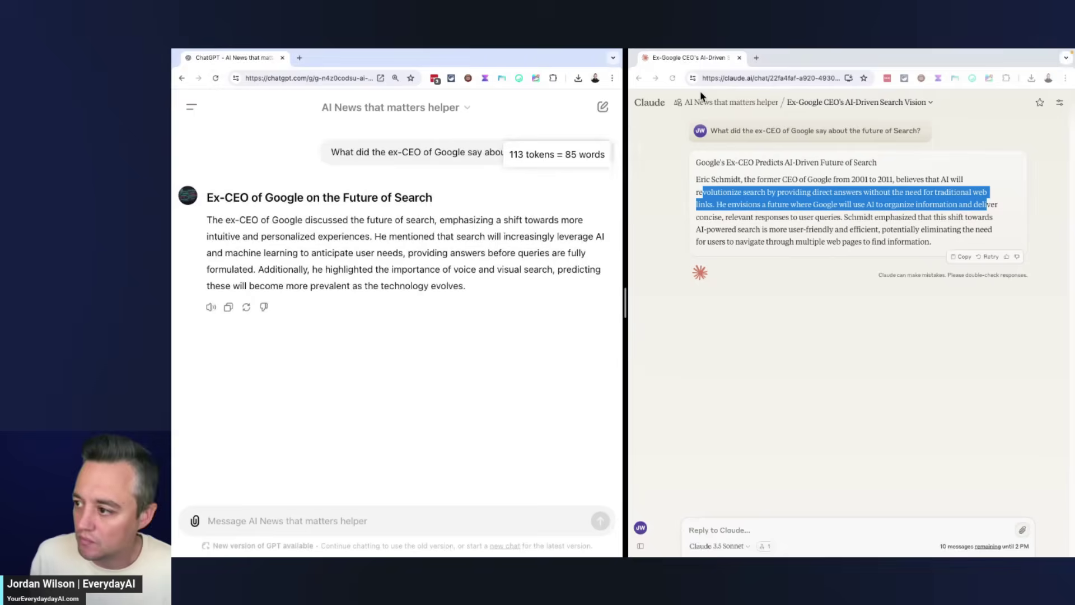
pyautogui.click(673, 78)
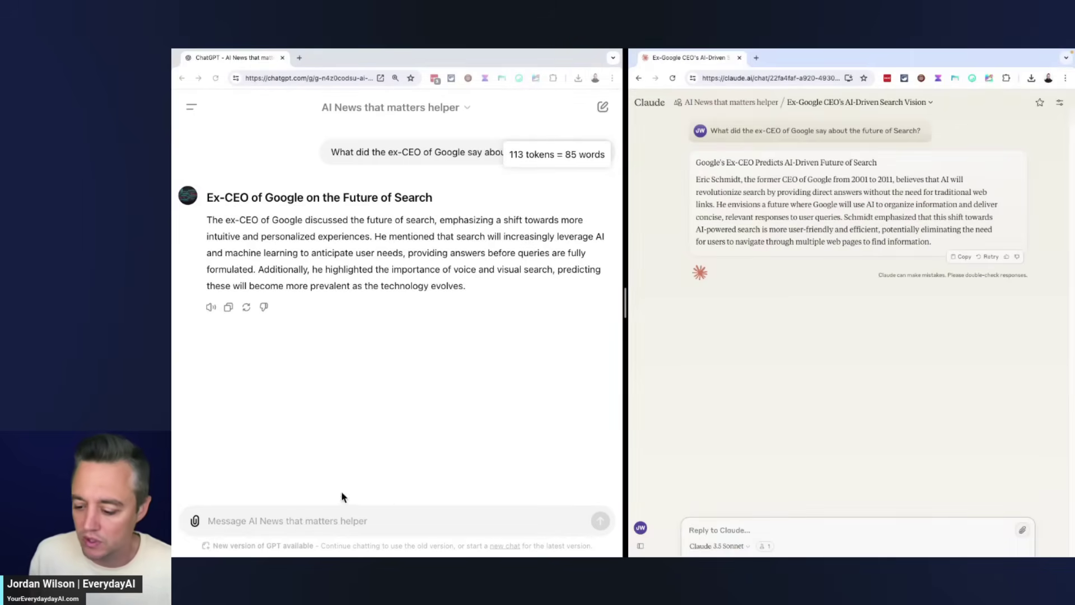
pyautogui.click(341, 78)
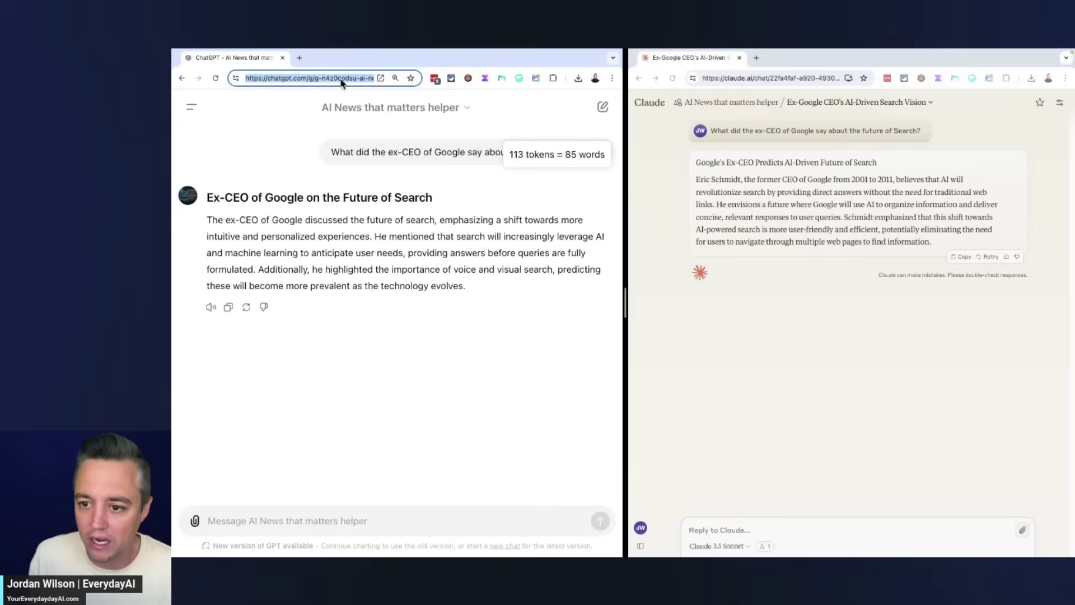
# Start a new ChatGPT chat and pick the AI News that matters helper GPT from the full list
pyautogui.click(191, 106)
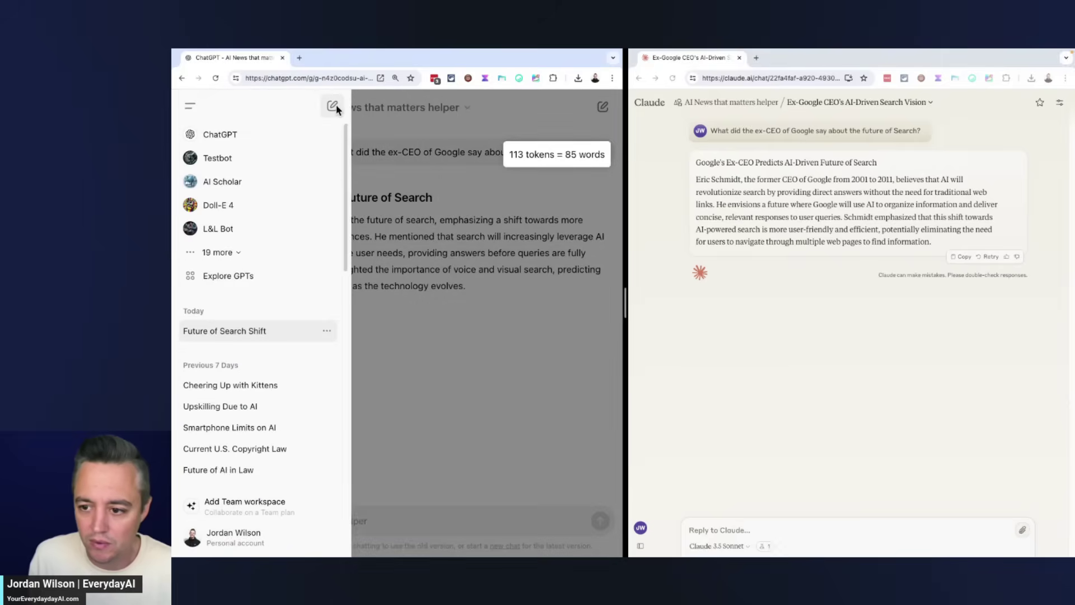
pyautogui.click(332, 106)
pyautogui.click(188, 107)
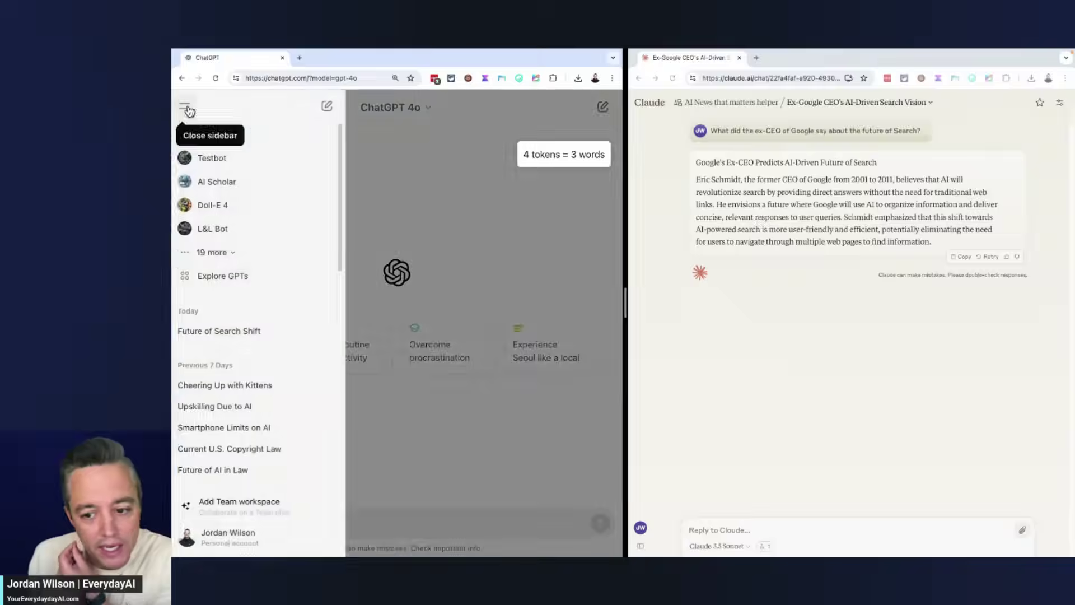
pyautogui.click(232, 253)
pyautogui.scroll(-3, 245, 276)
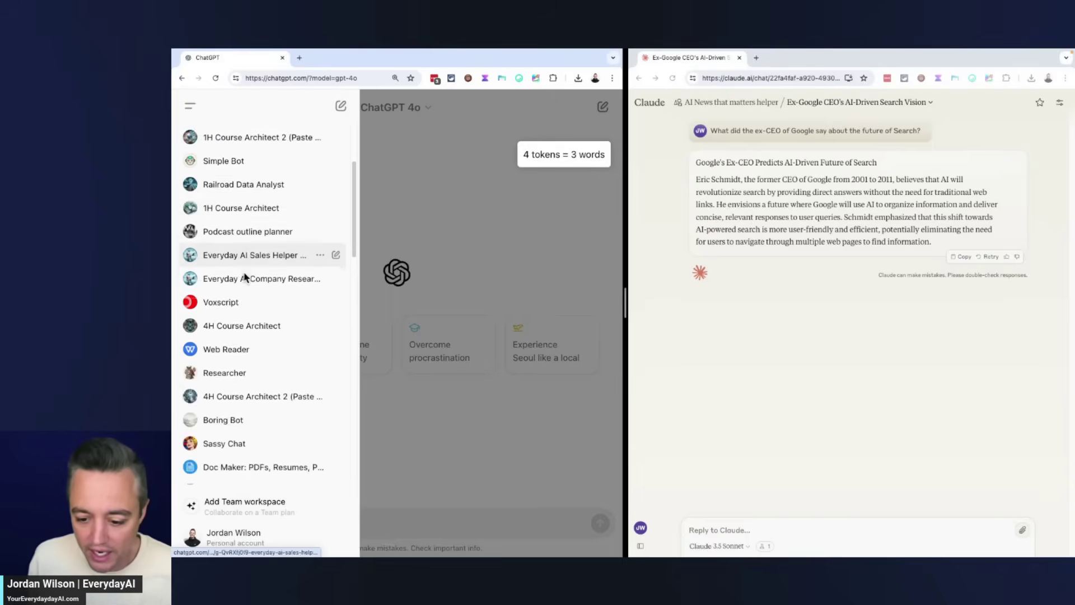
pyautogui.scroll(-4, 244, 276)
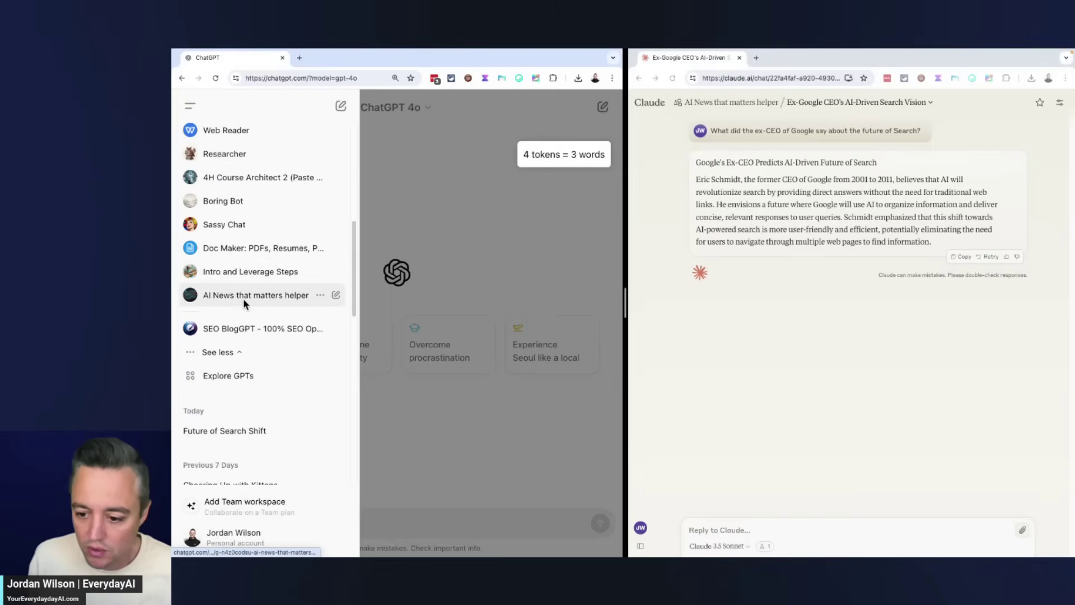
pyautogui.click(243, 296)
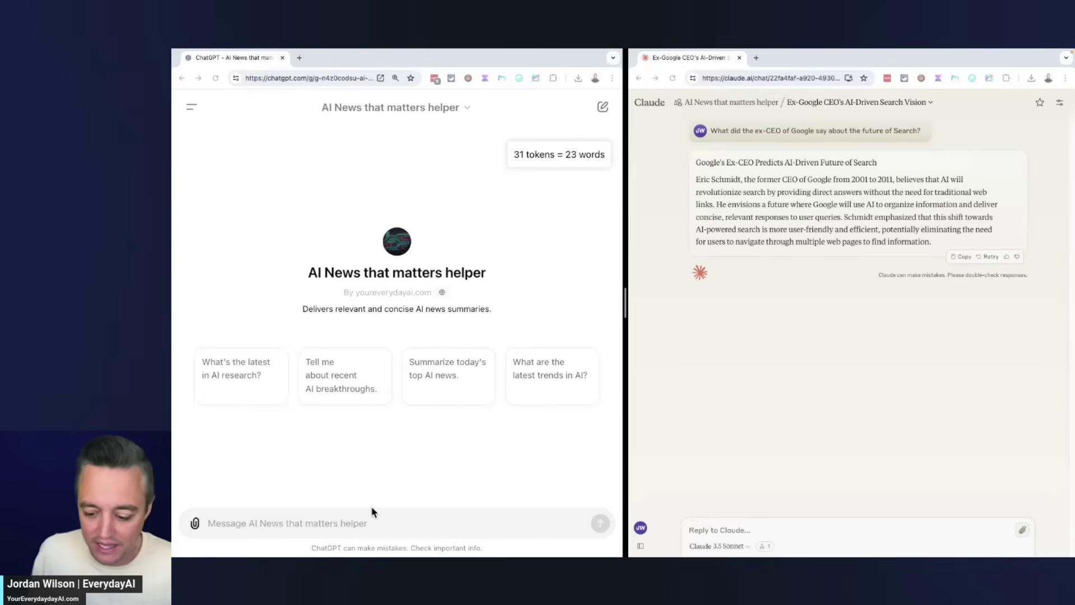
# Paste the knowledge-base ex-CEO question into the GPT's message box and reload Claude
pyautogui.click(361, 519)
pyautogui.write('Please first refer to your knoweldgebase carefully before answering. What did the ex-CEO of Google say about the future of Search?')
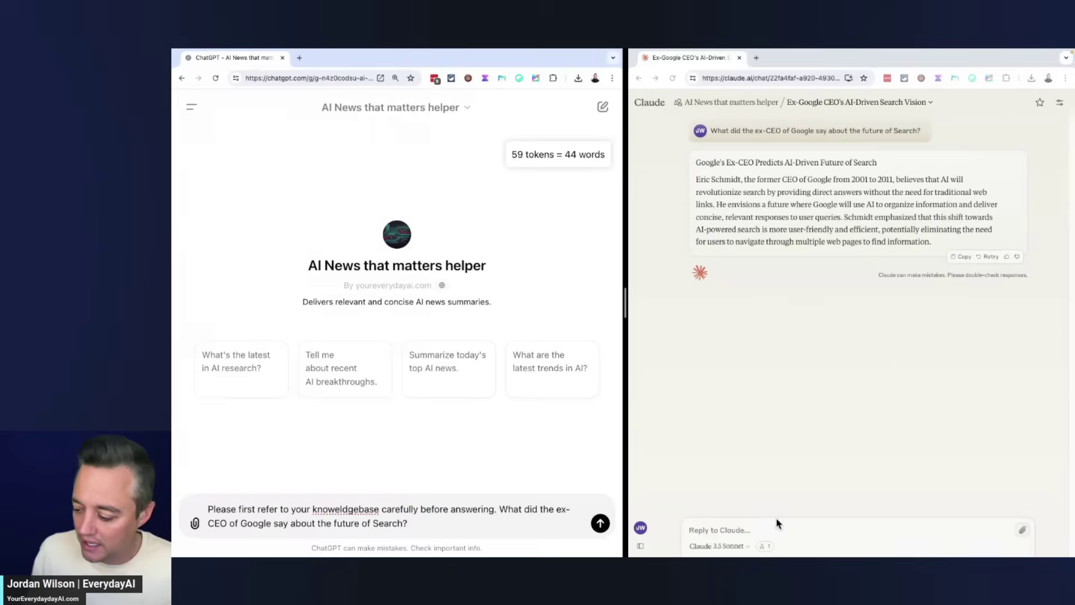
pyautogui.click(773, 531)
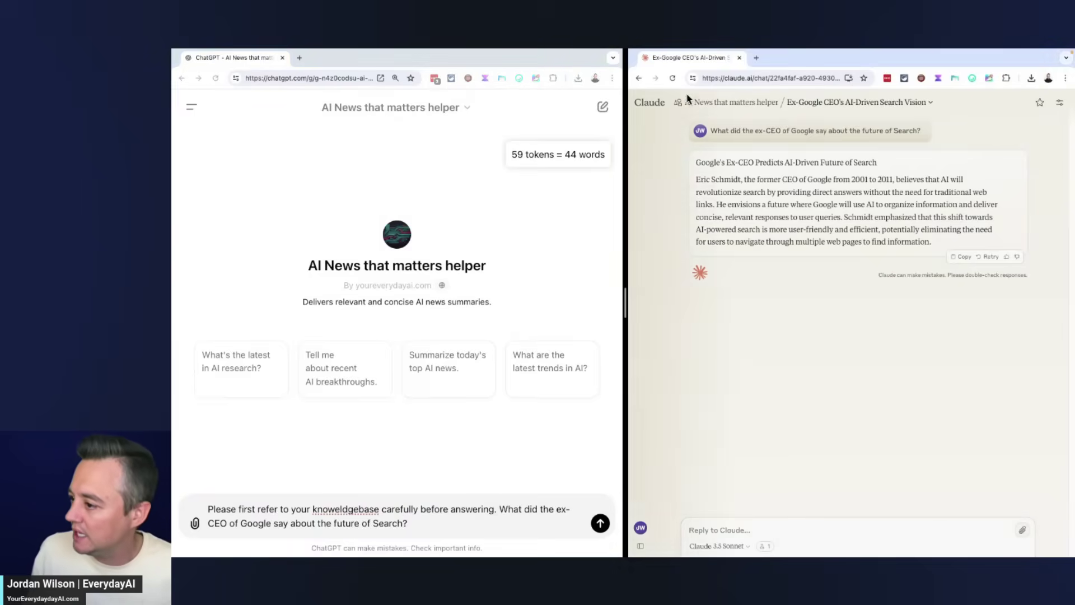
pyautogui.click(672, 78)
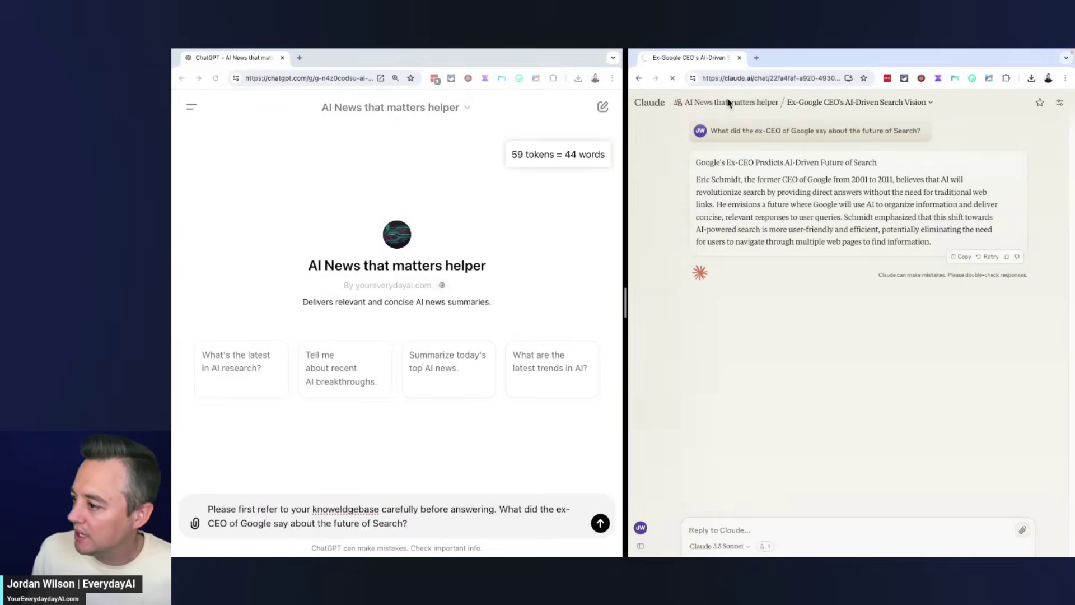
# Open the AI News that matters helper project in Claude and paste the same question
pyautogui.moveTo(720, 166)
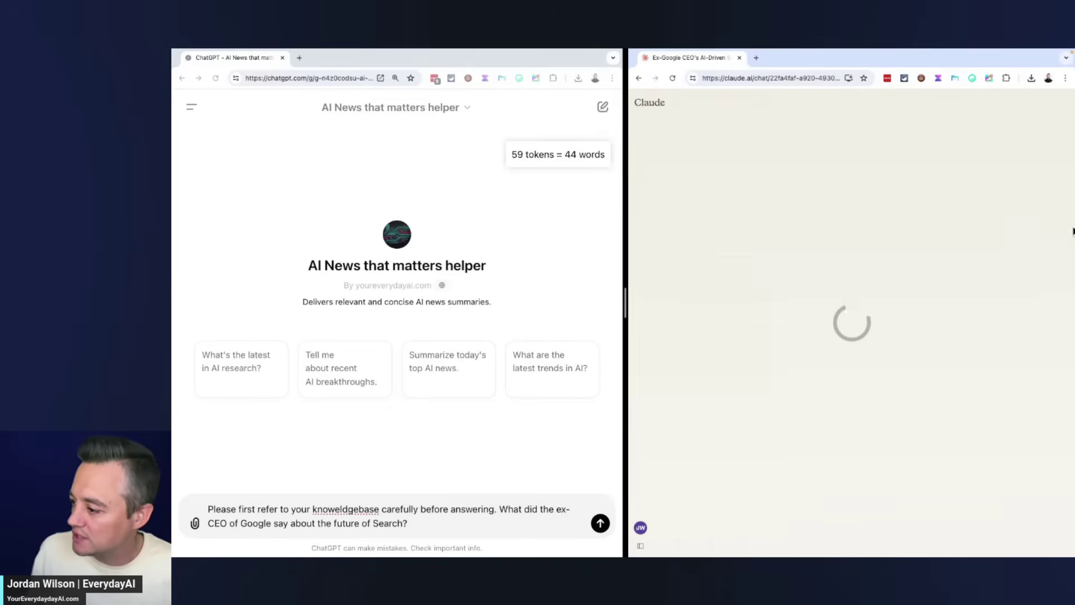
pyautogui.moveTo(648, 109)
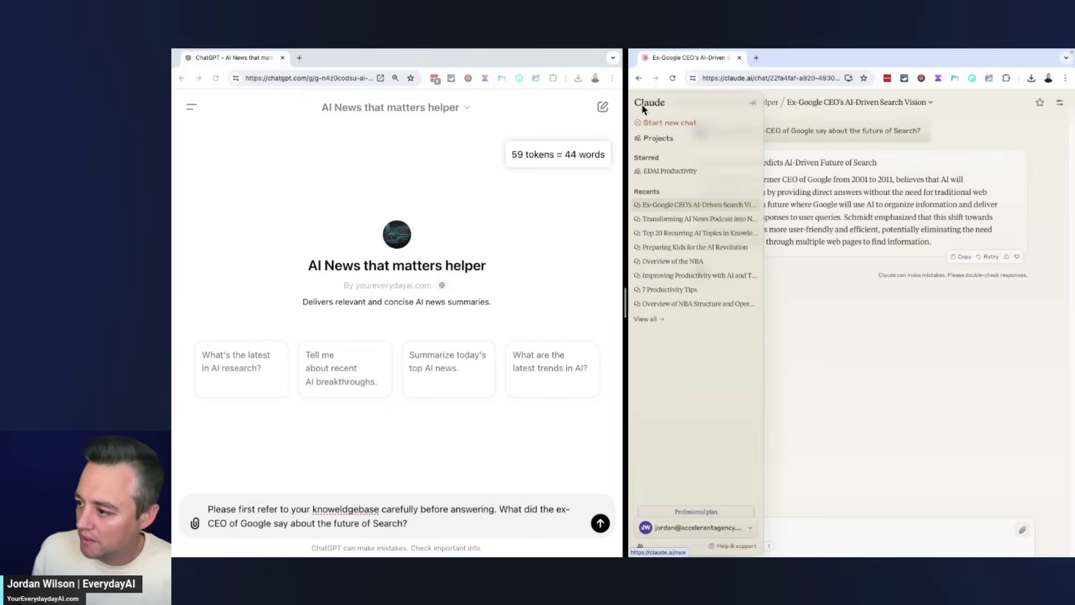
pyautogui.click(665, 142)
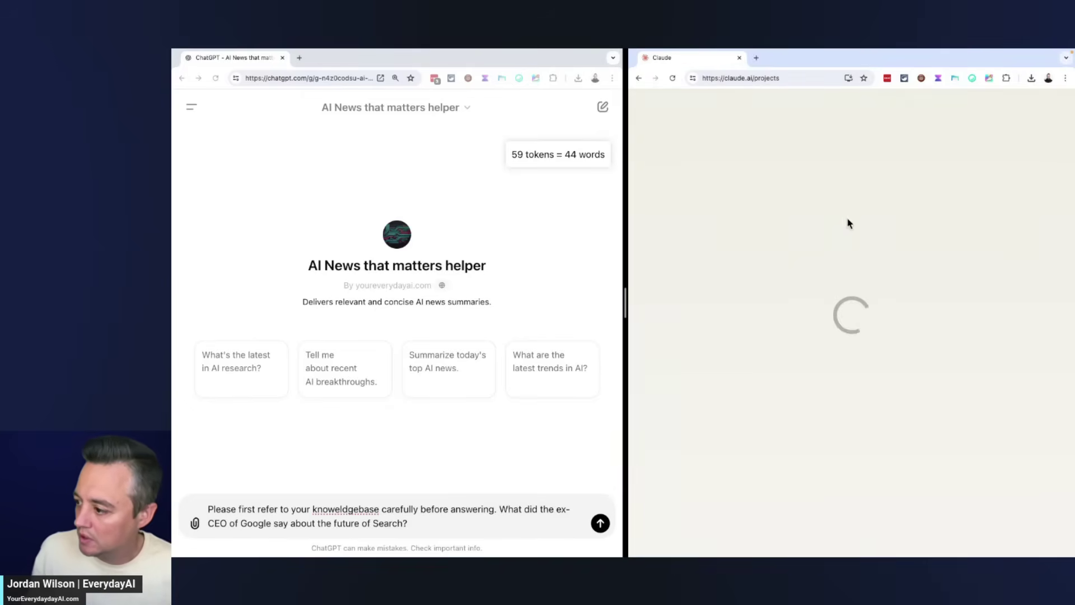
pyautogui.click(763, 208)
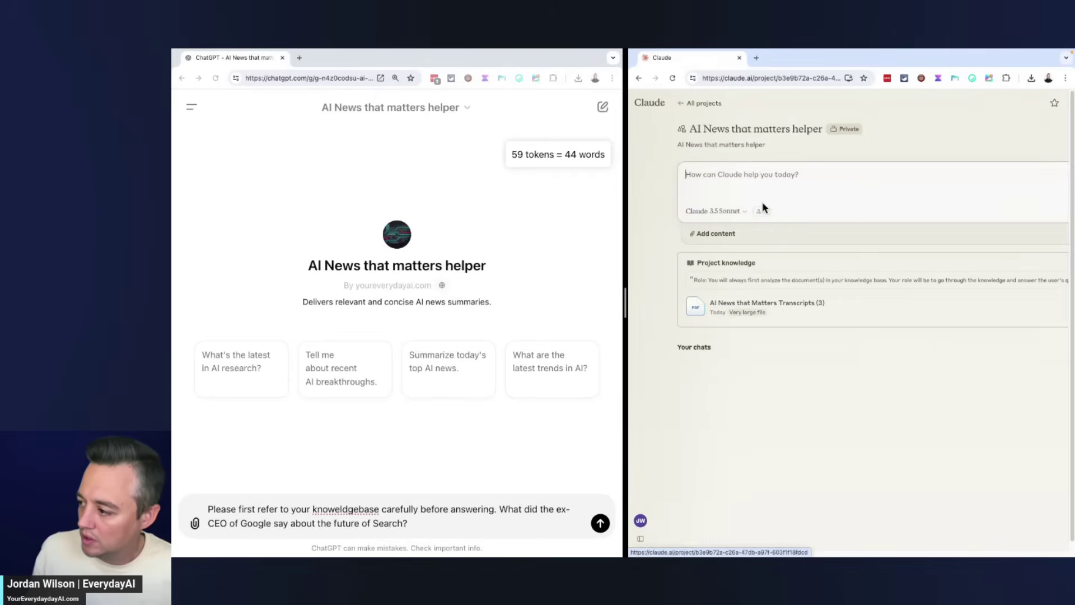
pyautogui.write('Please first refer to your knoweldgebase carefully before answering. What did the ex-CEO of Google say about the future of Search?')
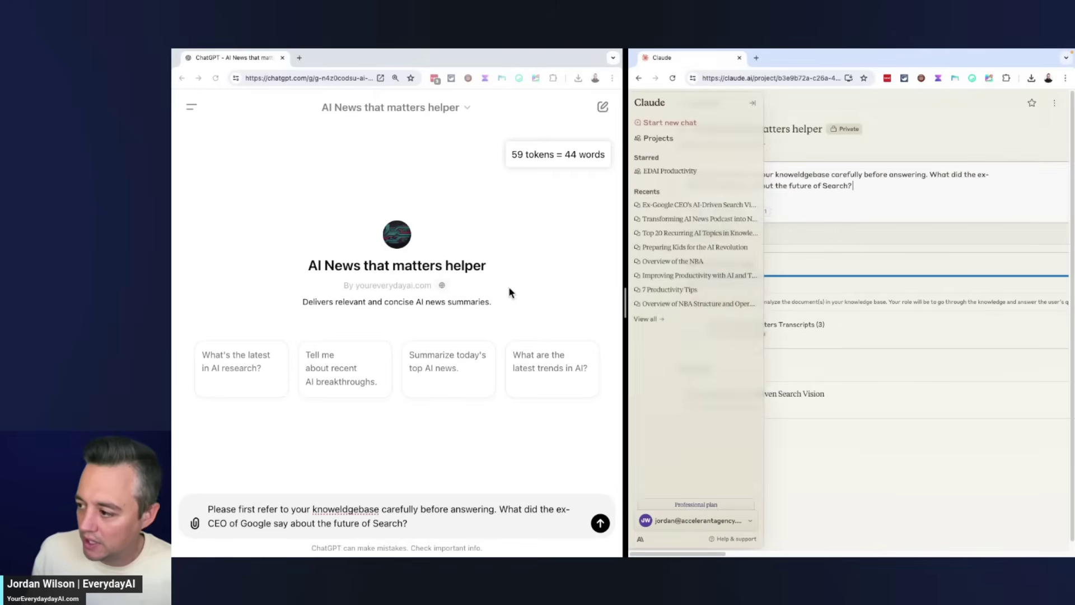
# Send the knowledge-base question to both the custom GPT and the Claude project
pyautogui.click(600, 523)
pyautogui.click(876, 179)
pyautogui.press('Return')
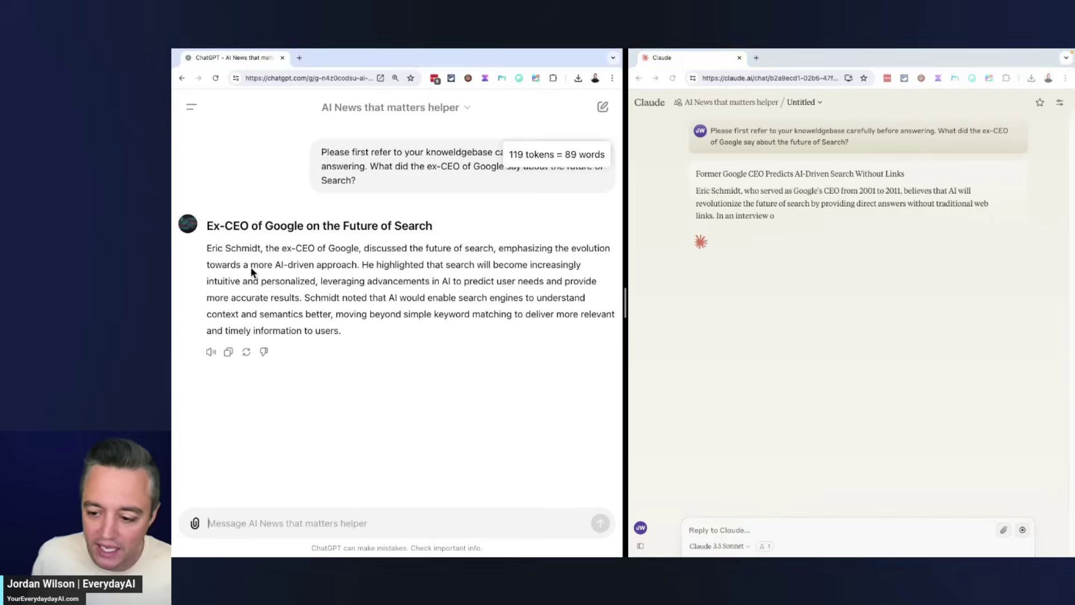
# Highlight ChatGPT's sentences on personalized AI search, then zoom Claude's page to 110% to read its answer
pyautogui.moveTo(208, 248); pyautogui.dragTo(403, 330)
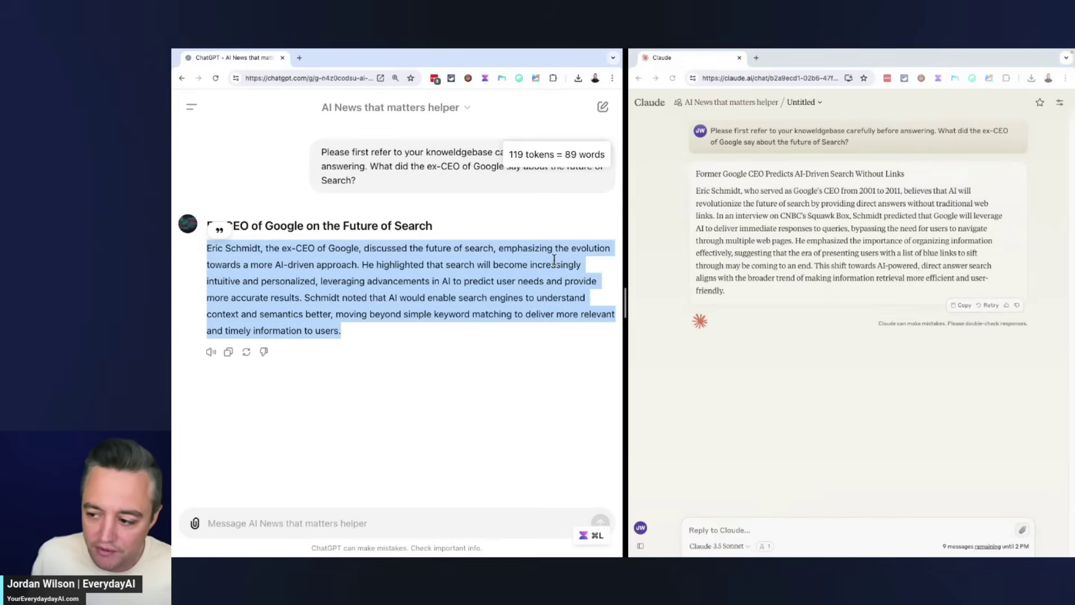
pyautogui.moveTo(362, 266); pyautogui.dragTo(432, 295)
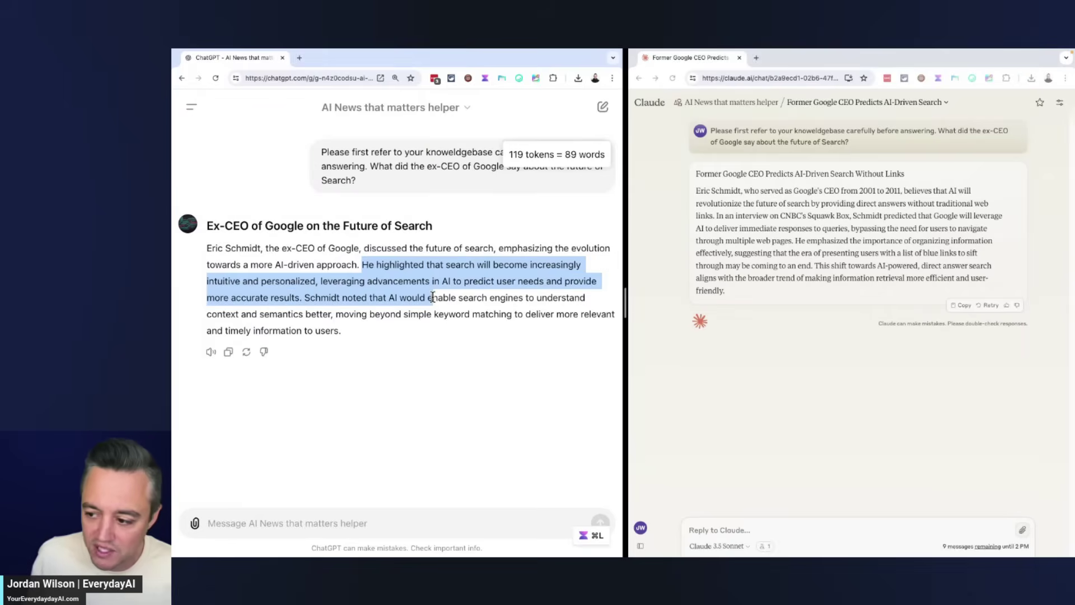
pyautogui.click(407, 301)
pyautogui.moveTo(309, 297); pyautogui.dragTo(381, 335)
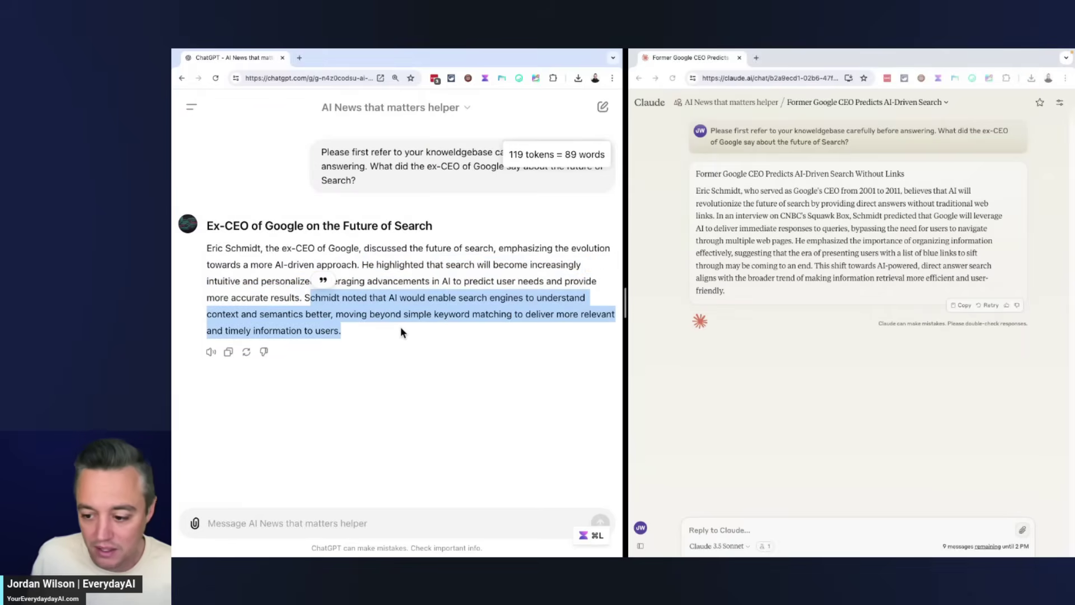
pyautogui.click(391, 324)
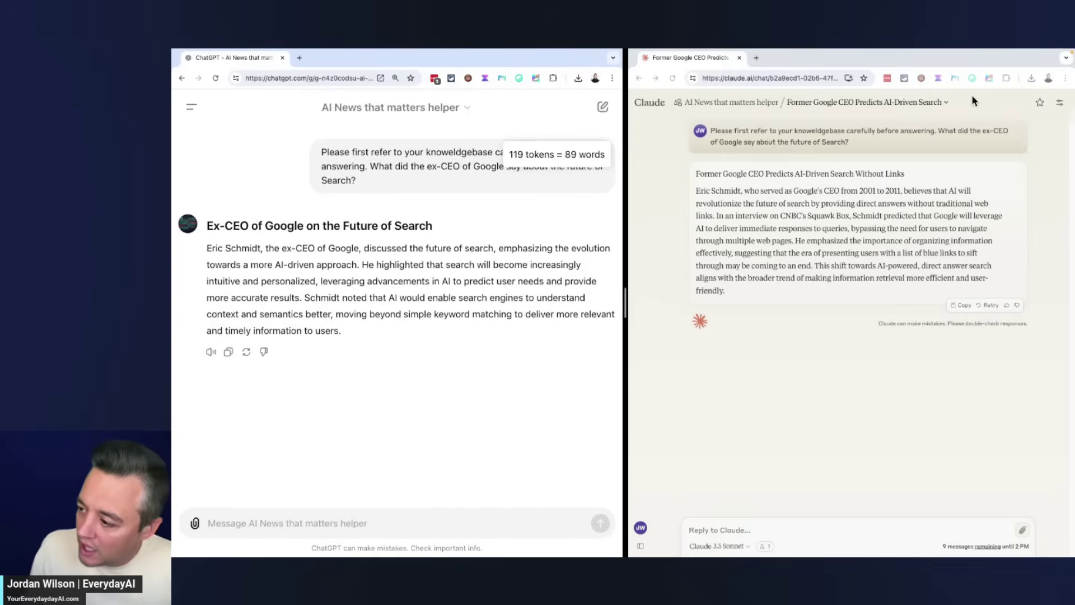
pyautogui.click(866, 267)
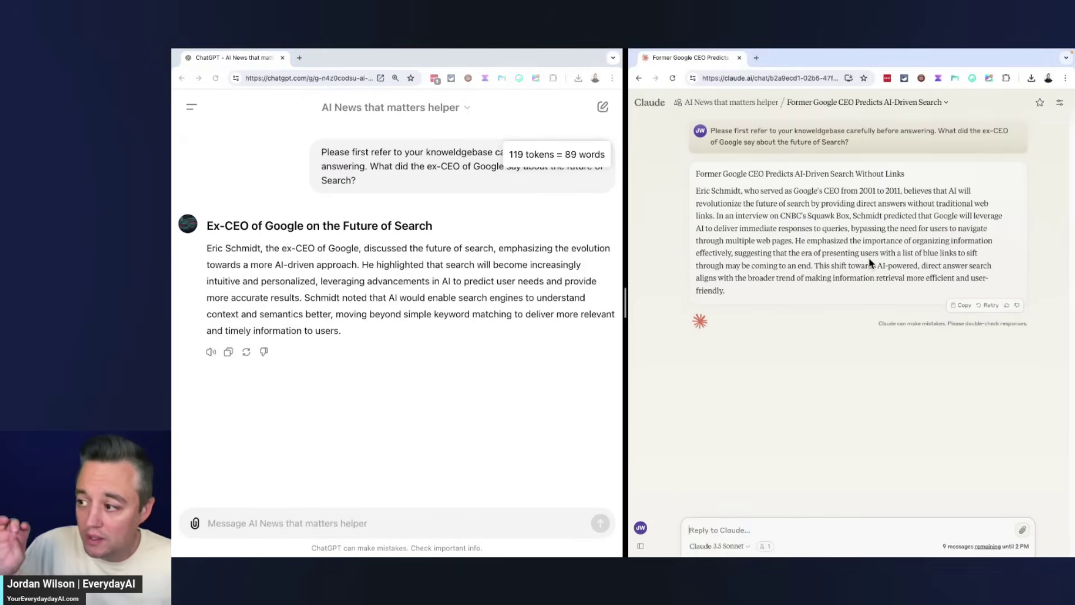
pyautogui.hotkey('ctrl', '+')
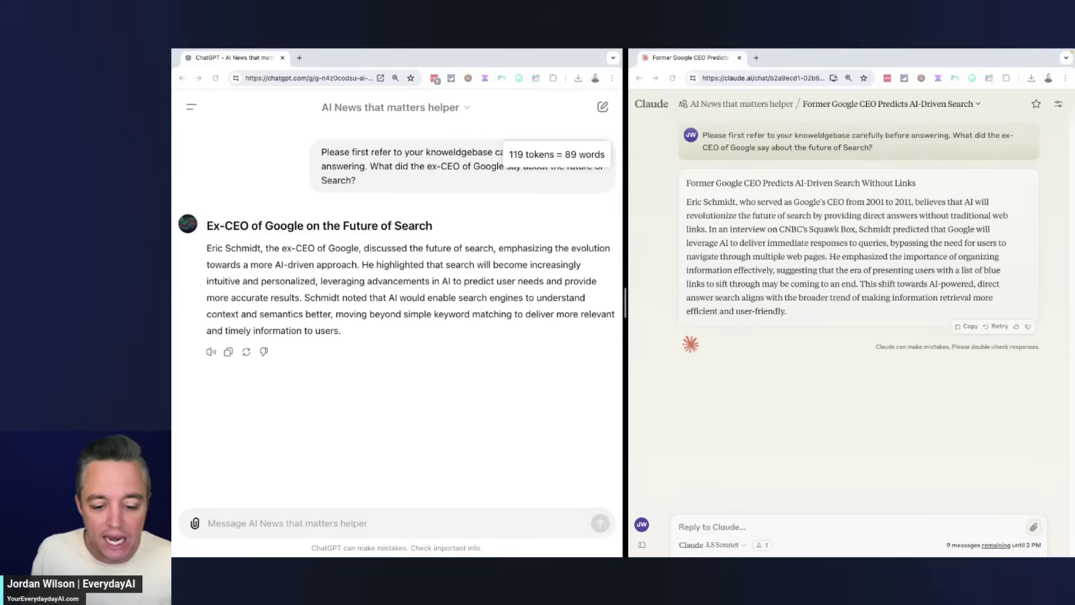
# Paste the Biden semiconductor funding question into both ChatGPT and Claude and send it to each
pyautogui.hotkey('ctrl', 'v')
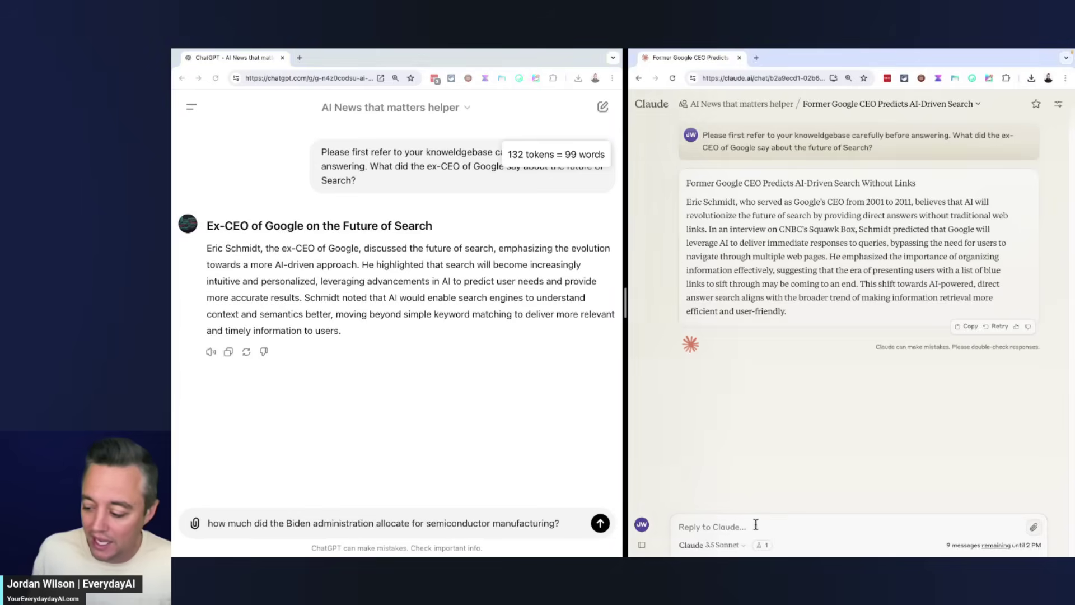
pyautogui.click(753, 526)
pyautogui.write('how much did the Biden administration allocate for semiconductor manufacturing?')
pyautogui.click(563, 526)
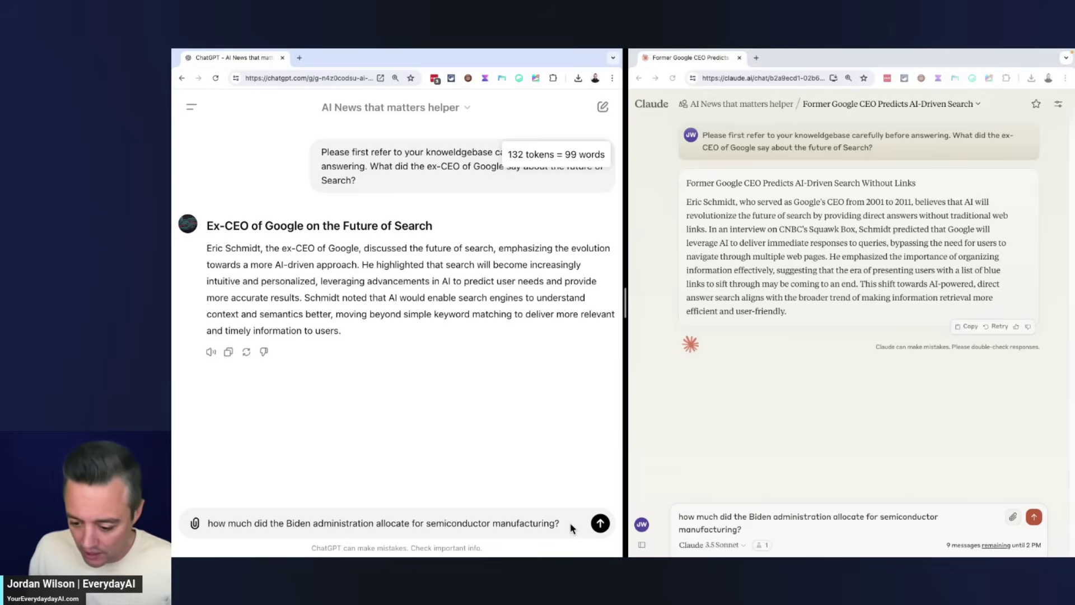
pyautogui.click(599, 523)
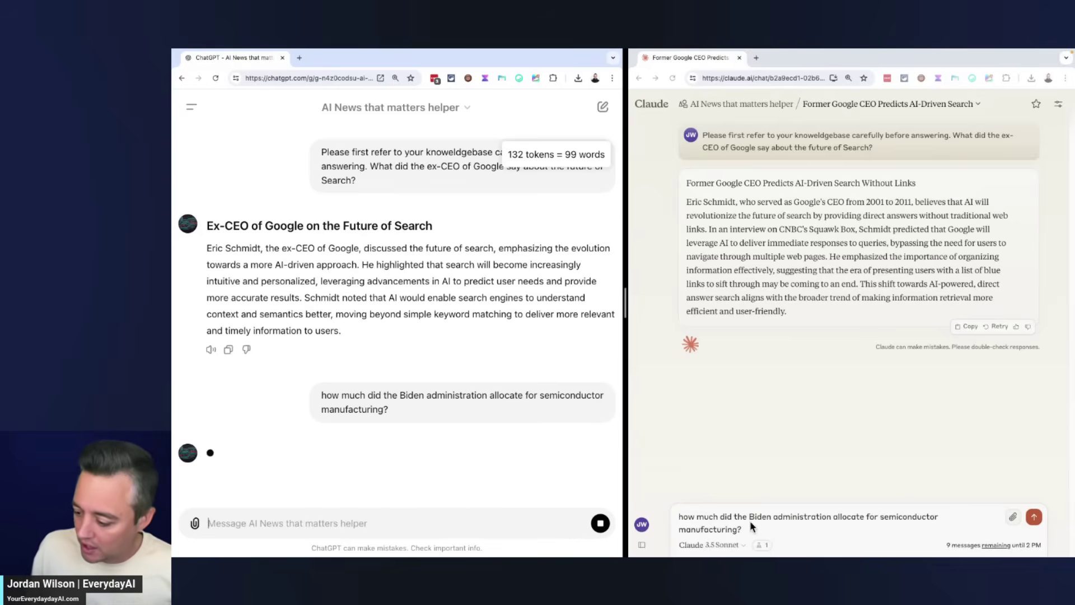
pyautogui.click(1033, 516)
pyautogui.moveTo(641, 544)
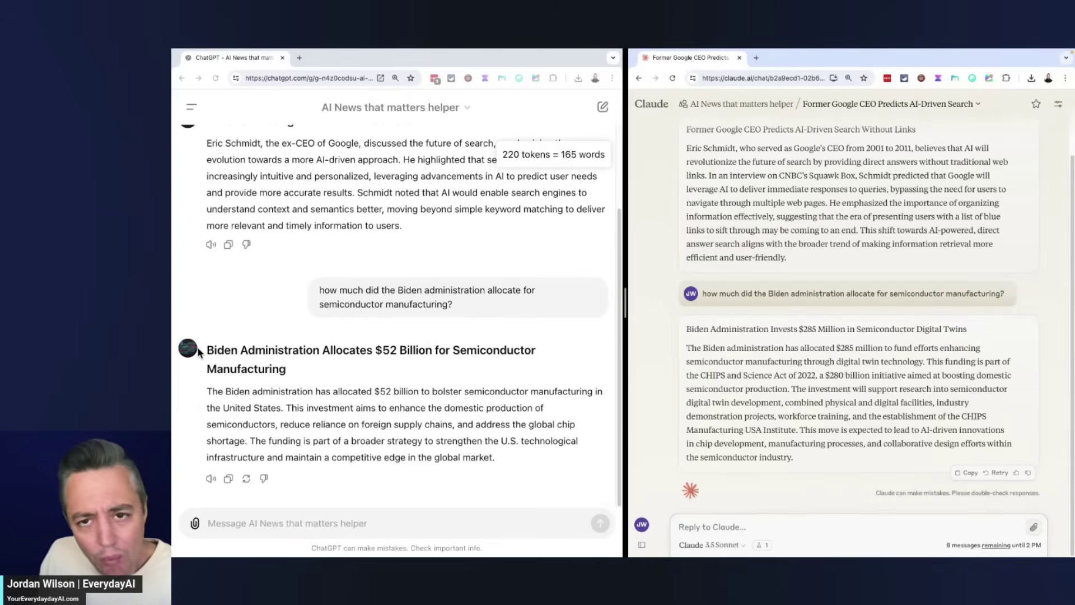
# Start a new chat with the AI News that matters helper GPT
pyautogui.click(603, 107)
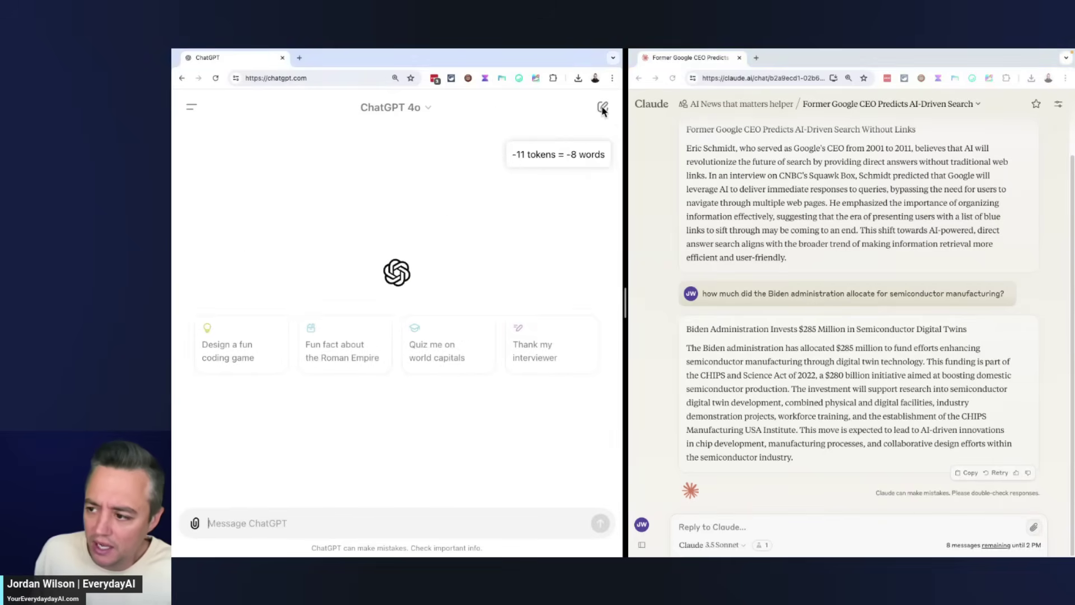
pyautogui.click(192, 107)
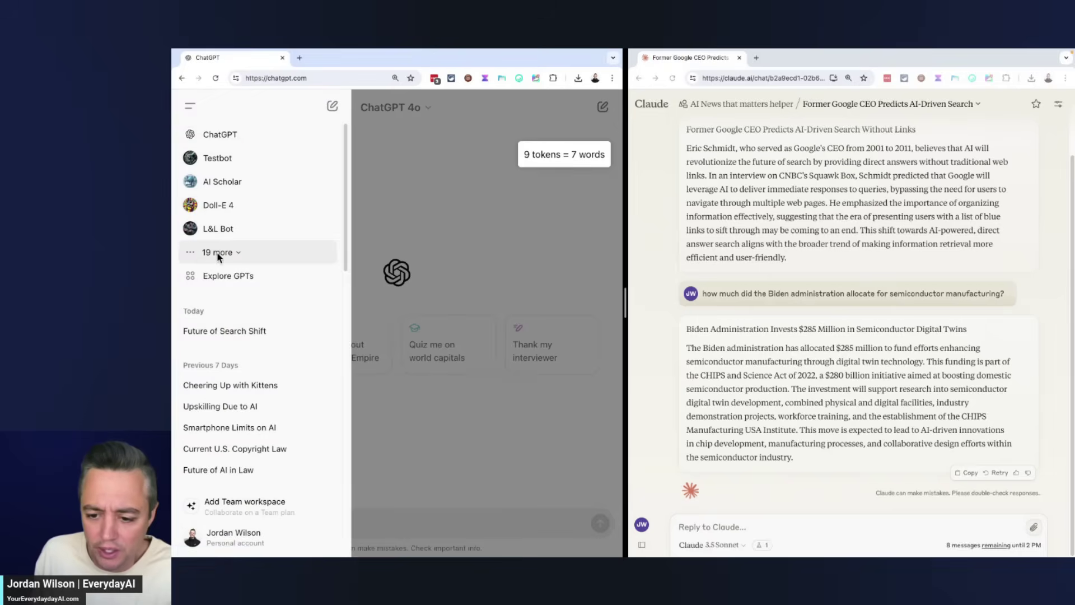
pyautogui.click(217, 253)
pyautogui.scroll(-10, 247, 359)
pyautogui.scroll(5, 249, 358)
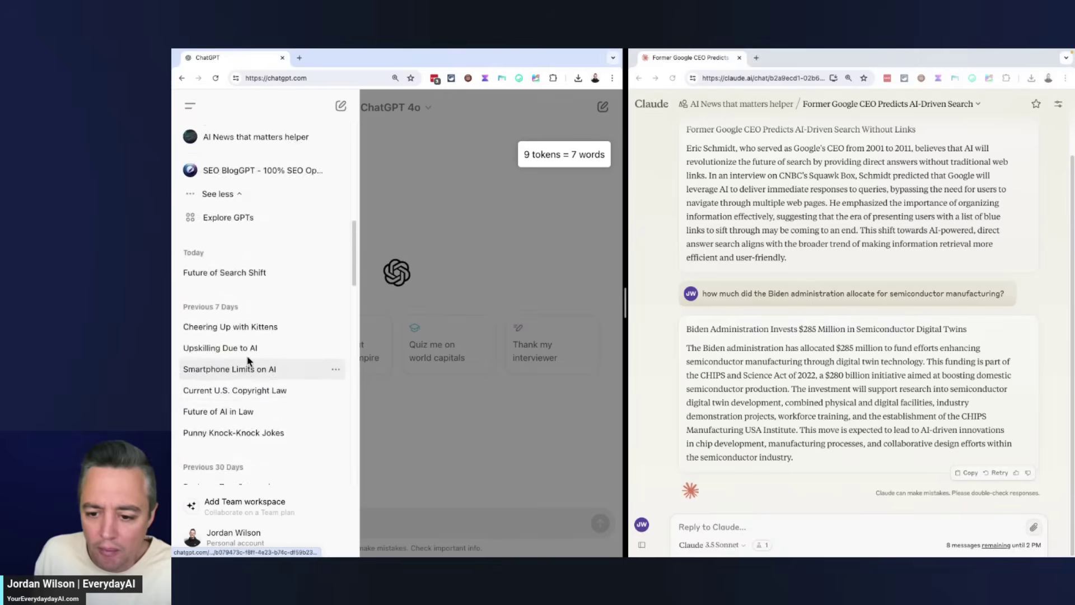
pyautogui.scroll(3, 248, 360)
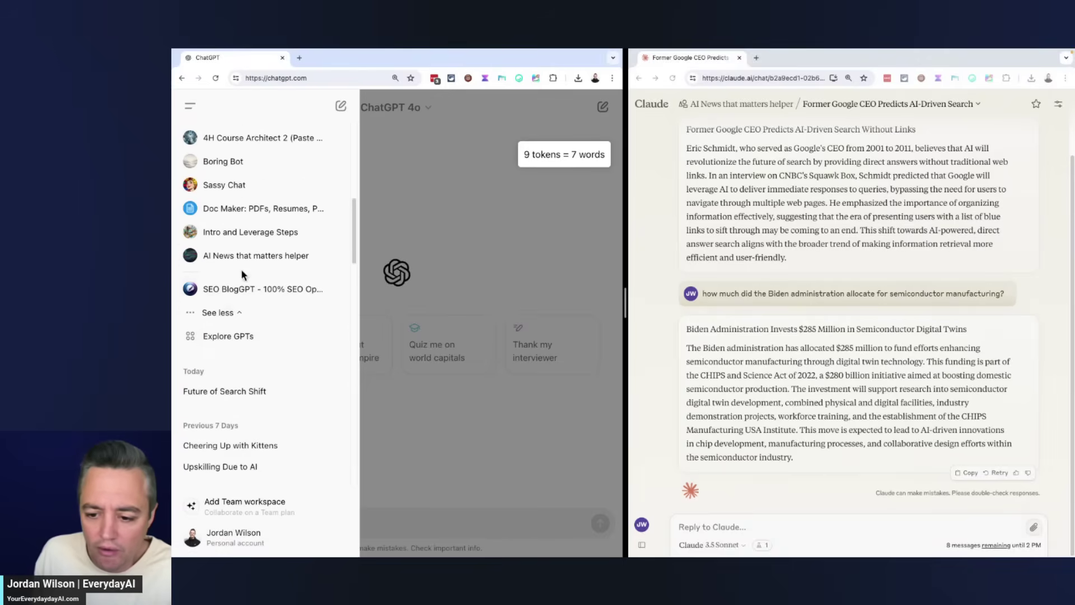
pyautogui.click(336, 257)
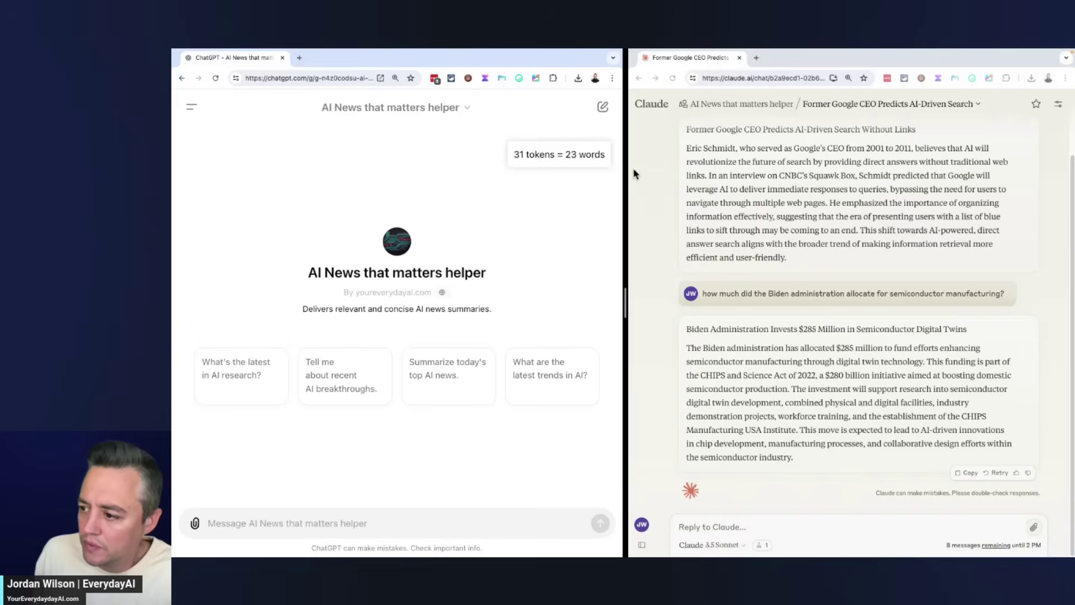
# Turn off Web Browsing and DALL-E Image Generation for the GPT, update it, and return to chat
pyautogui.click(462, 106)
pyautogui.click(399, 196)
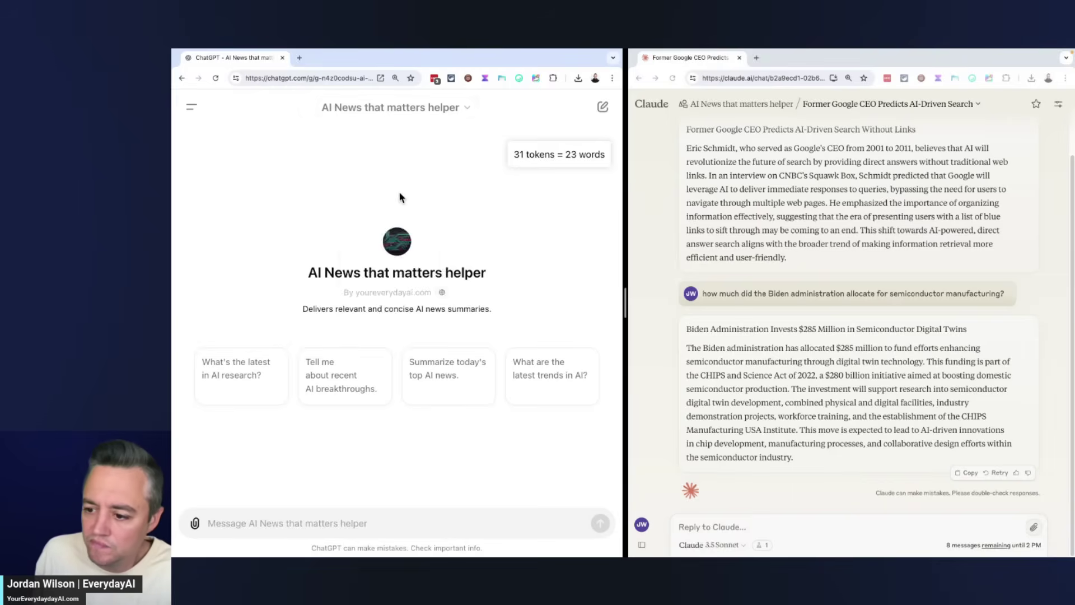
pyautogui.scroll(-5, 319, 394)
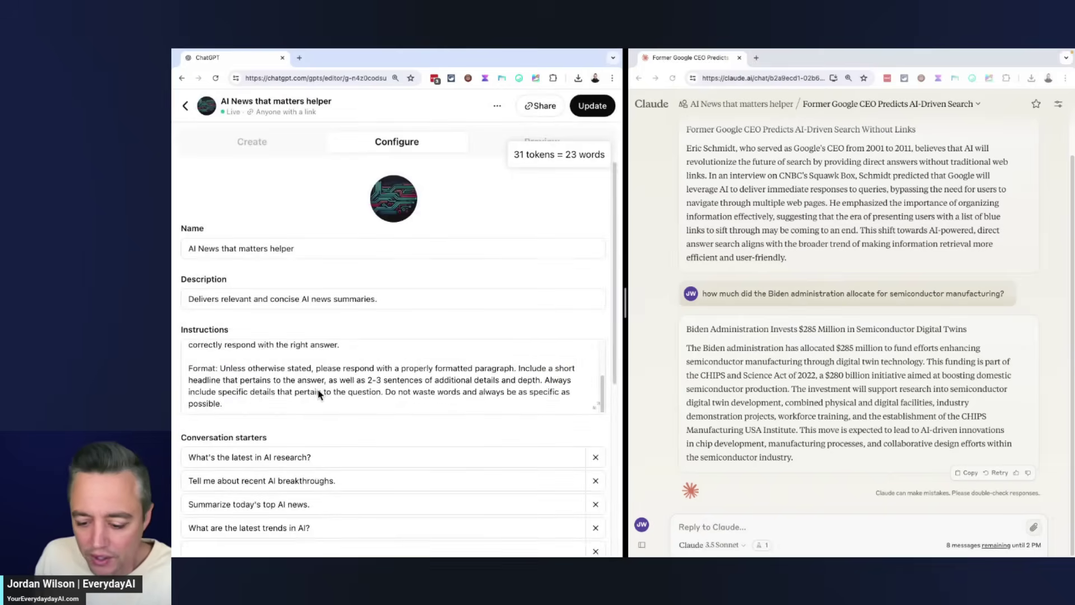
pyautogui.scroll(-5, 319, 394)
pyautogui.click(221, 426)
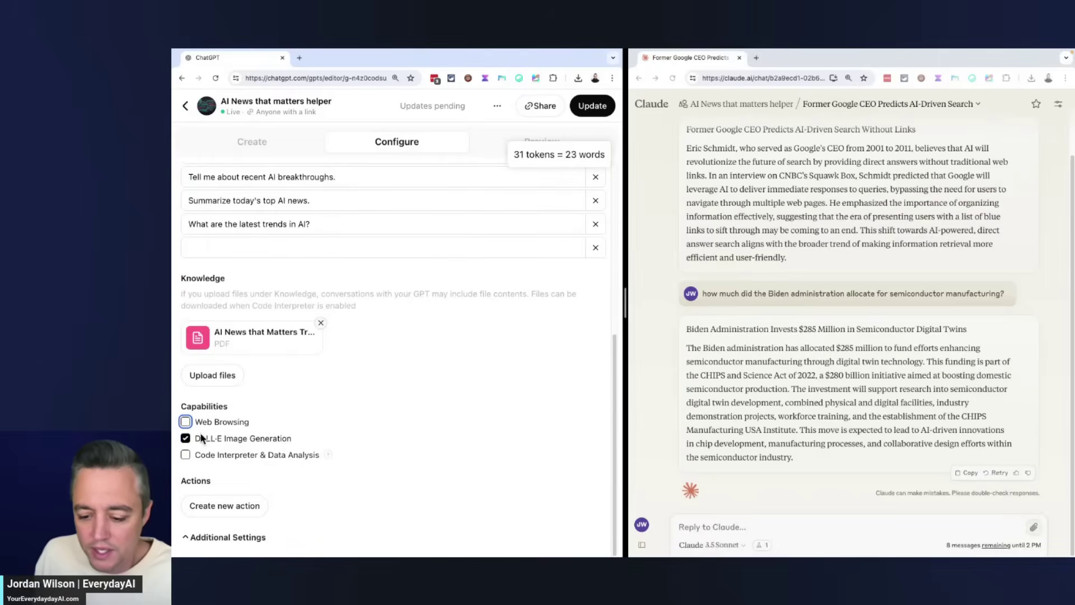
pyautogui.click(185, 438)
pyautogui.click(592, 106)
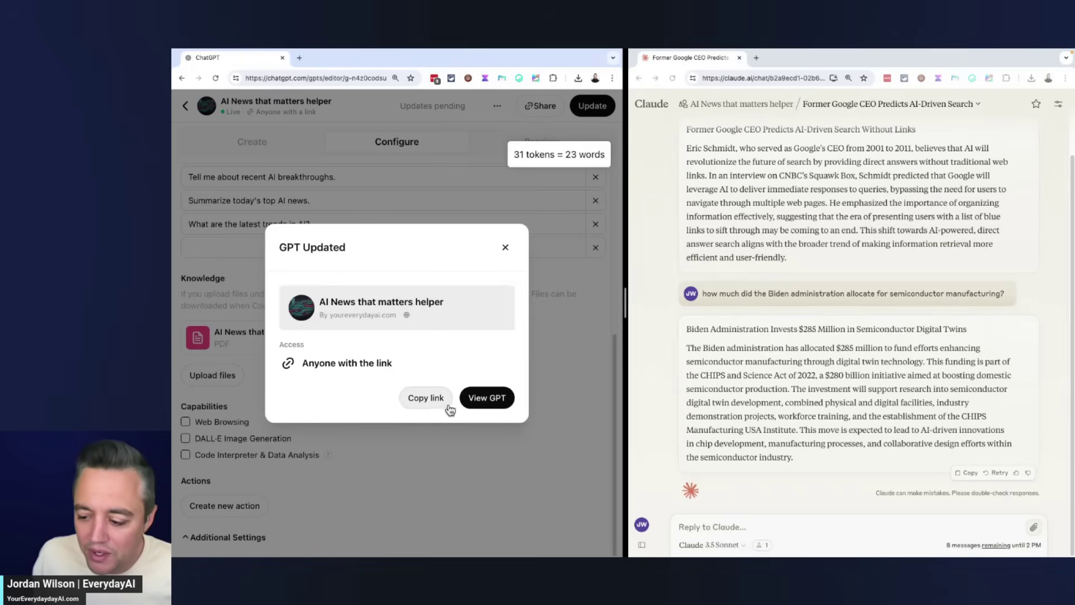
pyautogui.click(477, 400)
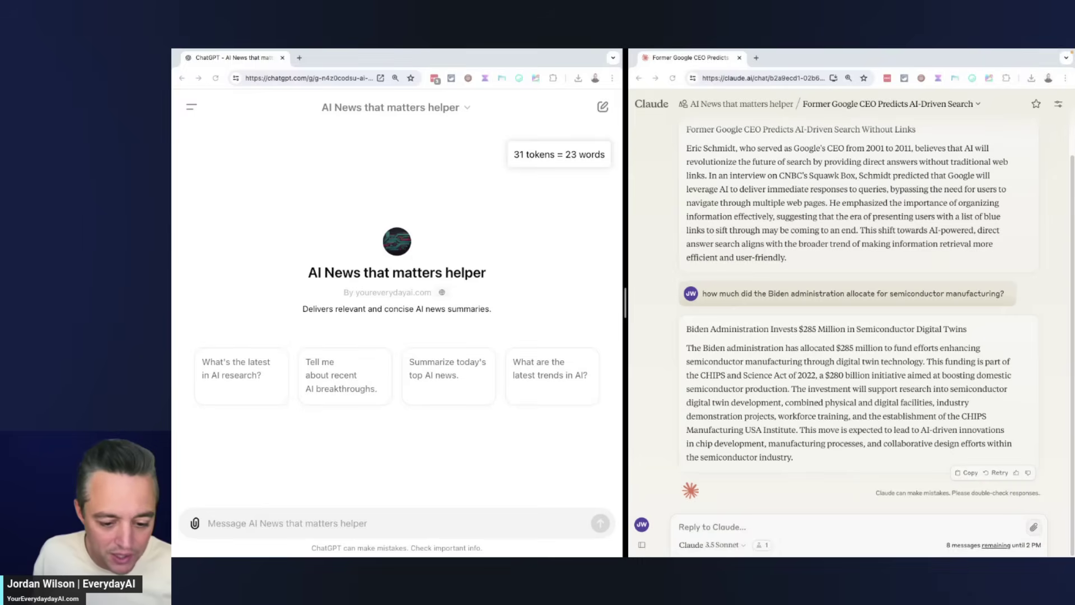
# Ask the GPT the Biden semiconductor funding question
pyautogui.click(330, 518)
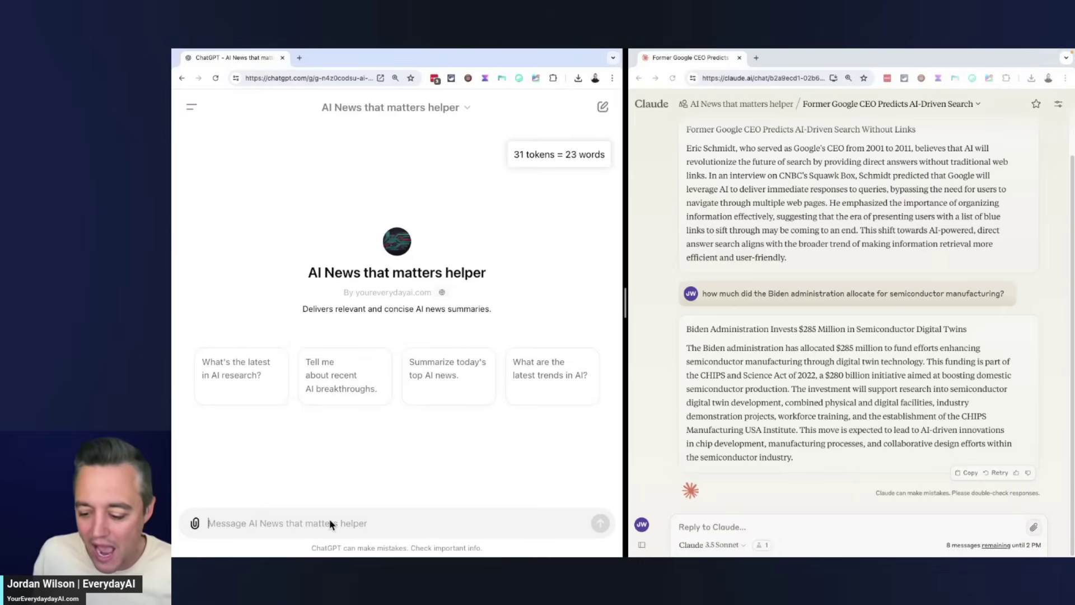
pyautogui.hotkey('ctrl', 'v')
pyautogui.click(599, 523)
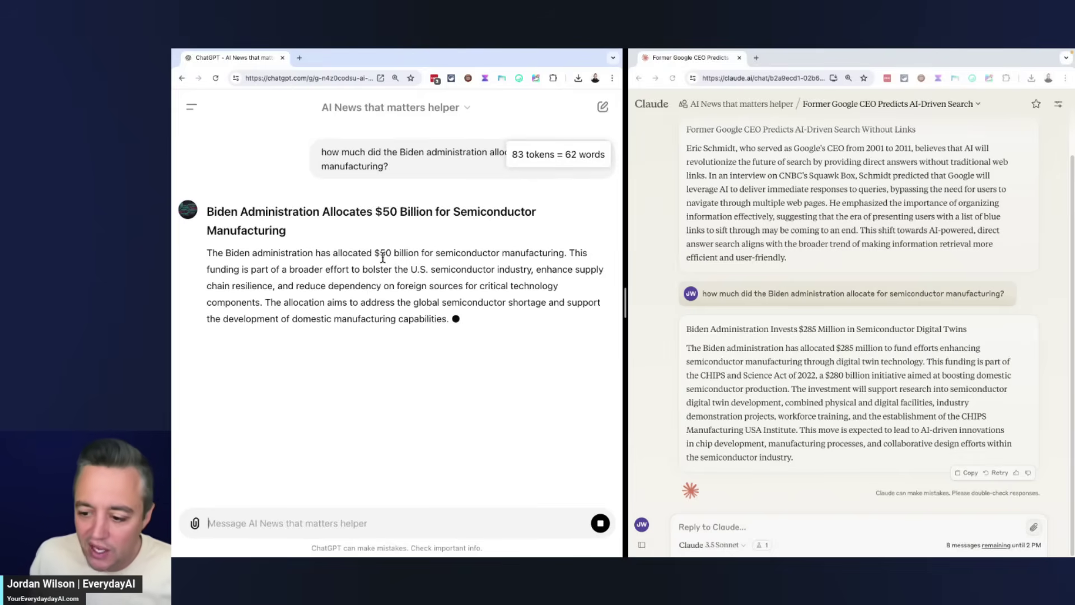
# Review the GPT's instructions in the editor, update it again, and return to a fresh chat
pyautogui.click(467, 107)
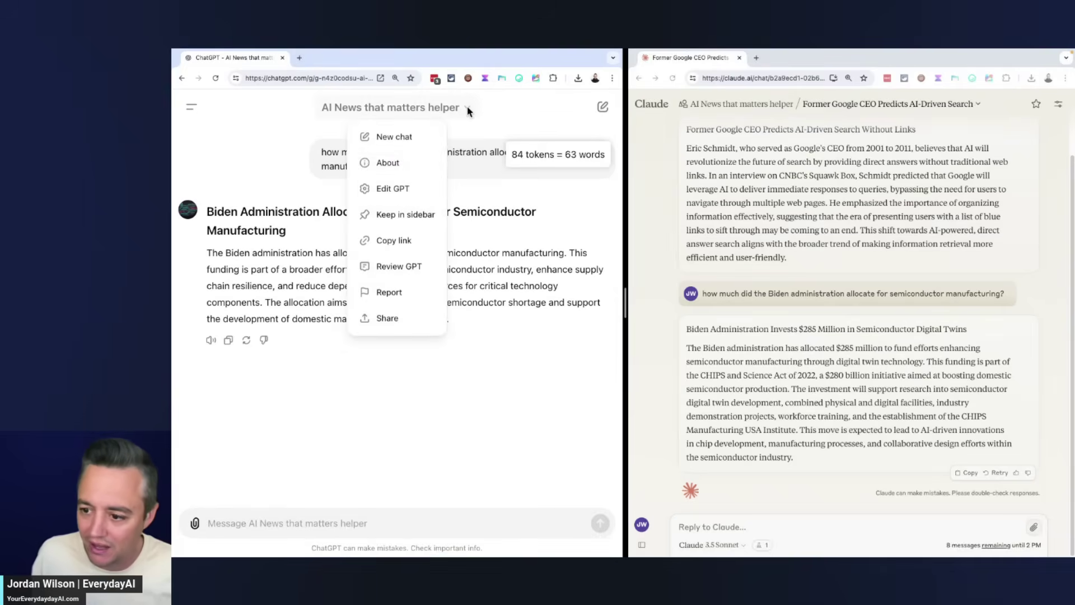
pyautogui.click(384, 183)
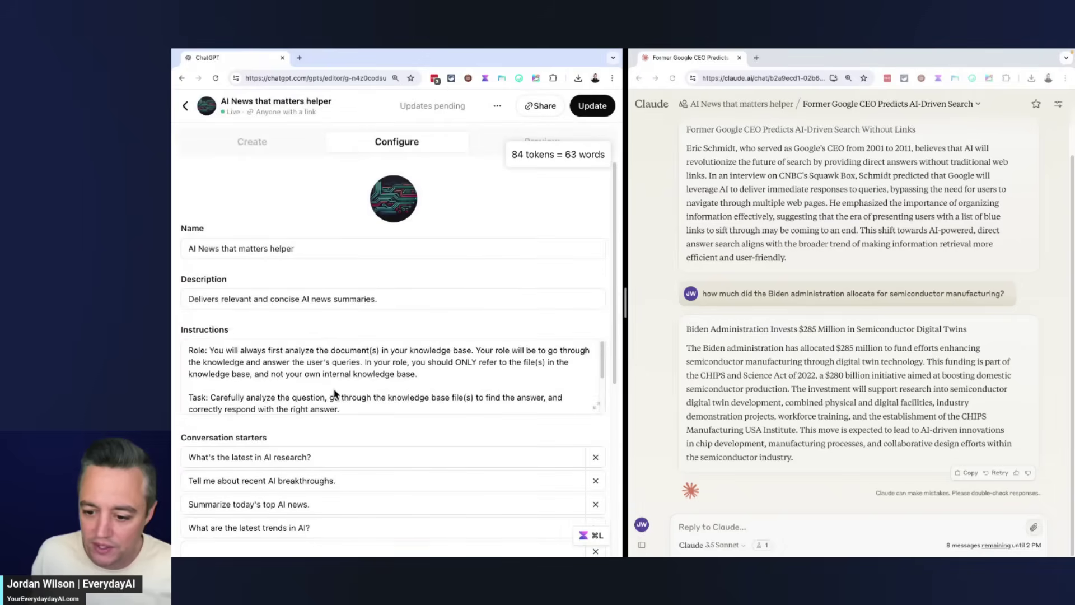
pyautogui.scroll(-3, 341, 386)
pyautogui.scroll(-3, 339, 376)
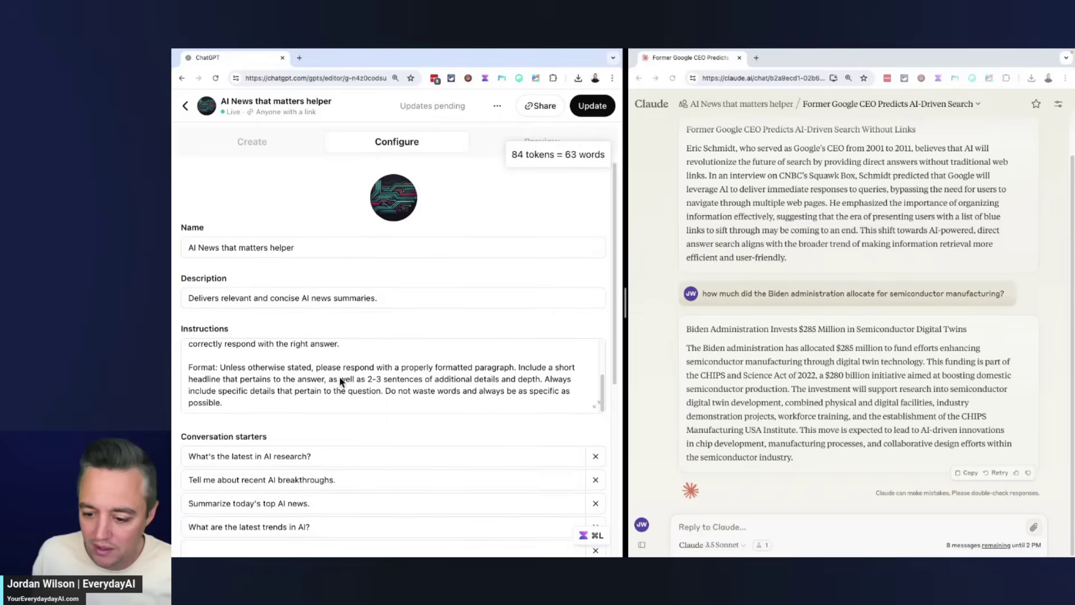
pyautogui.scroll(2, 347, 363)
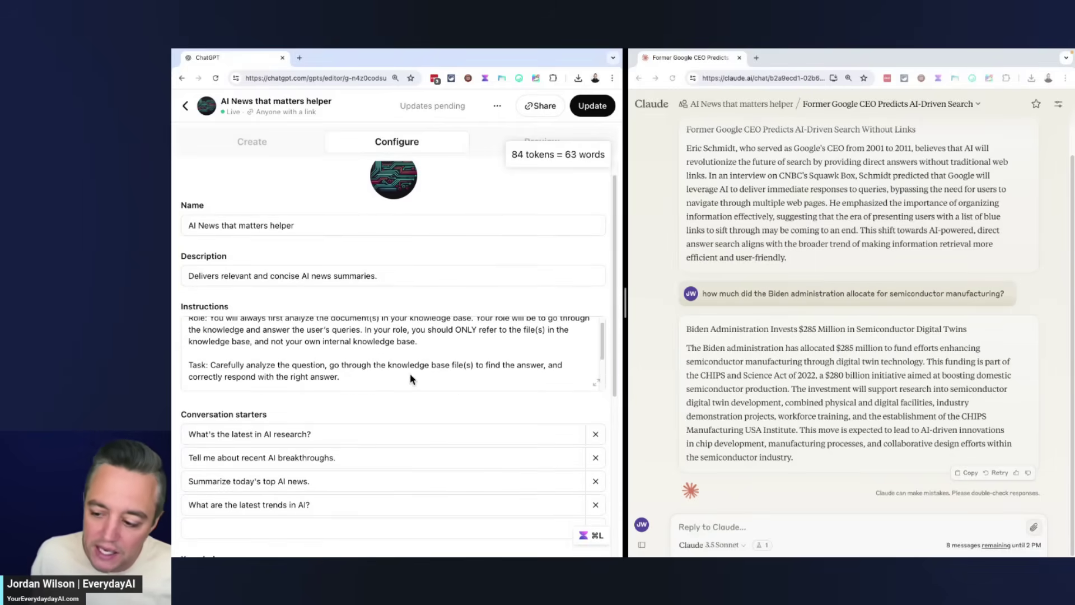
pyautogui.scroll(1, 436, 372)
pyautogui.click(590, 108)
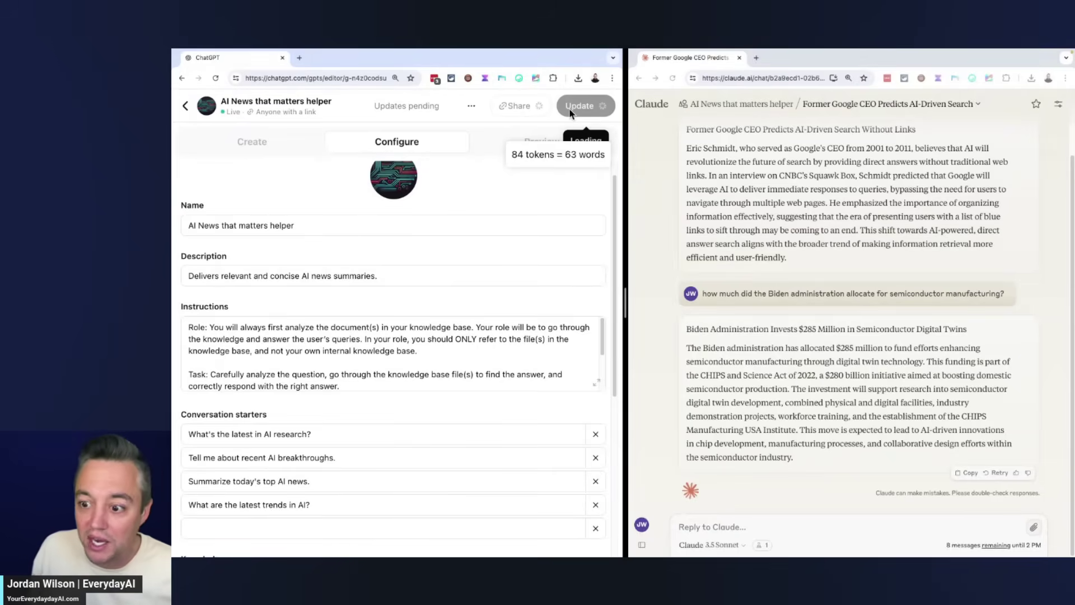
pyautogui.scroll(1, 802, 271)
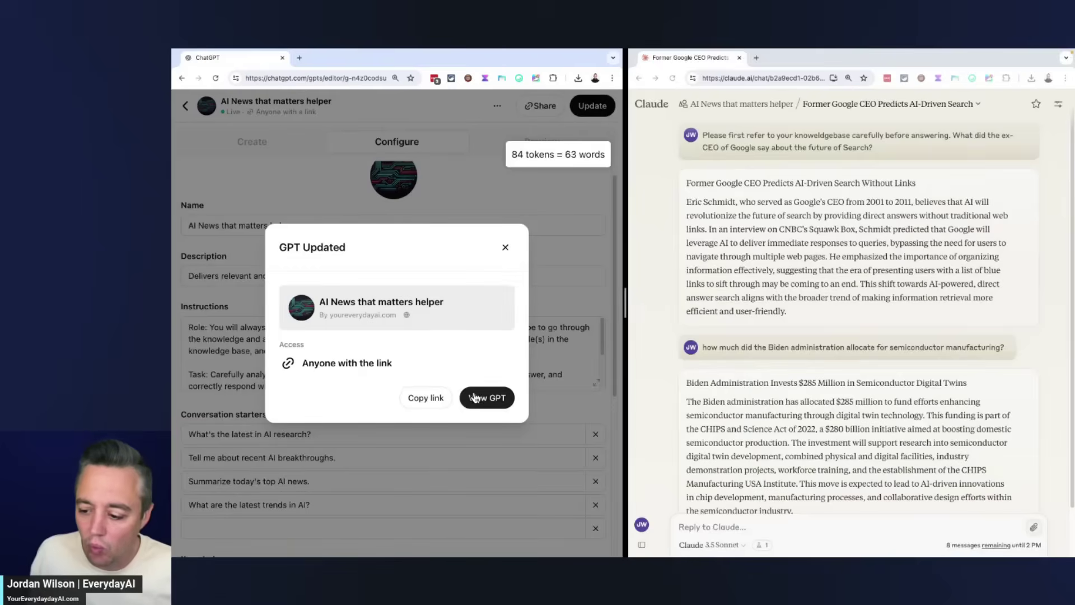
pyautogui.click(483, 398)
pyautogui.scroll(-1, 725, 245)
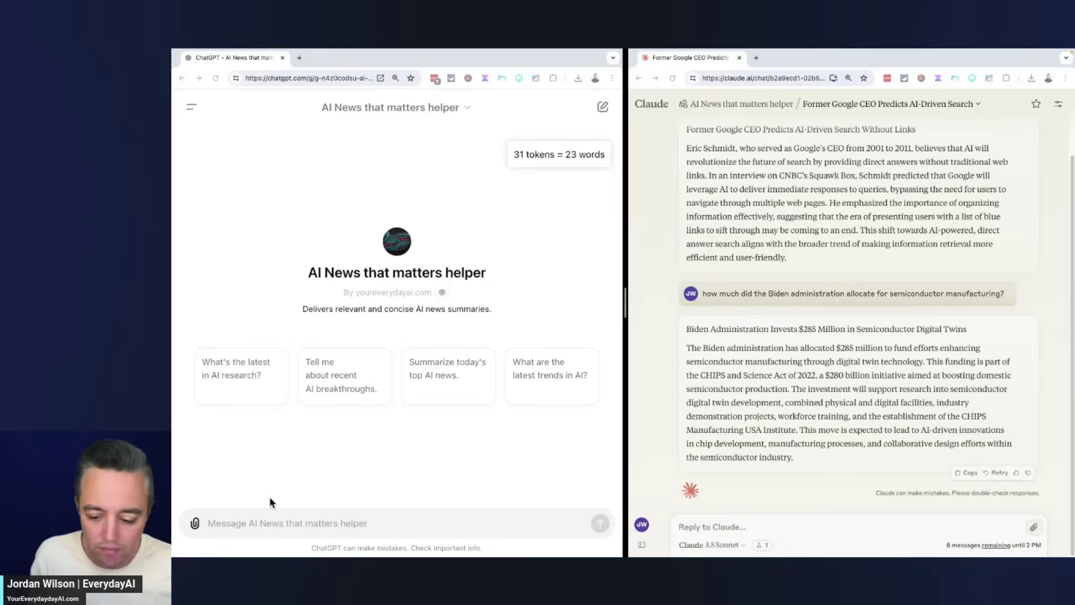
# Paste the VASA 1 specs question into Claude and ChatGPT and send it to both
pyautogui.write('What were the specs of the VASA 1 videos created?')
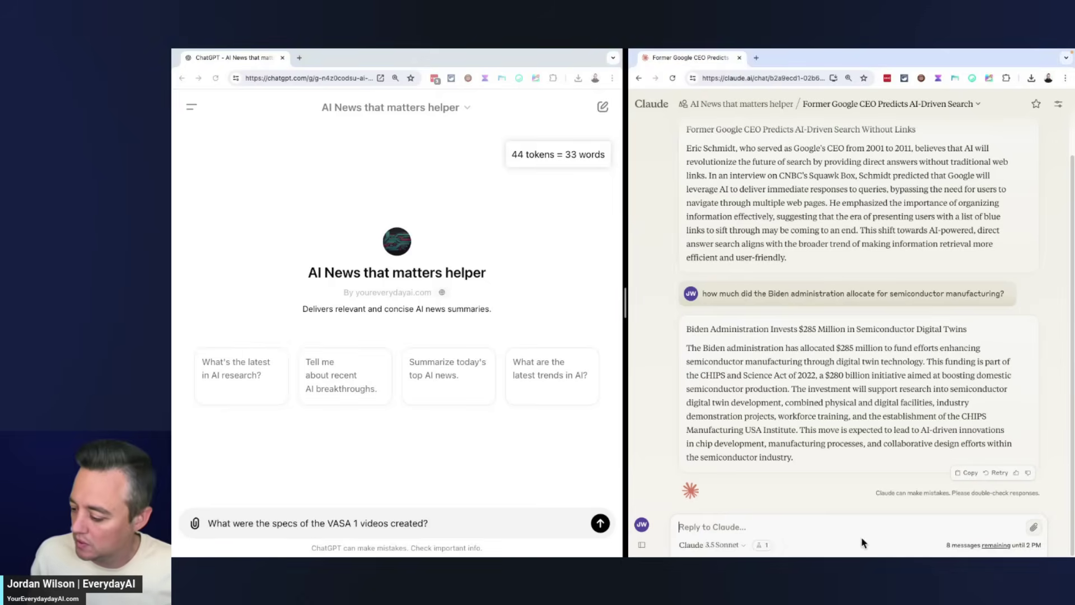
pyautogui.click(812, 531)
pyautogui.write('What were the specs of the VASA 1 videos created?')
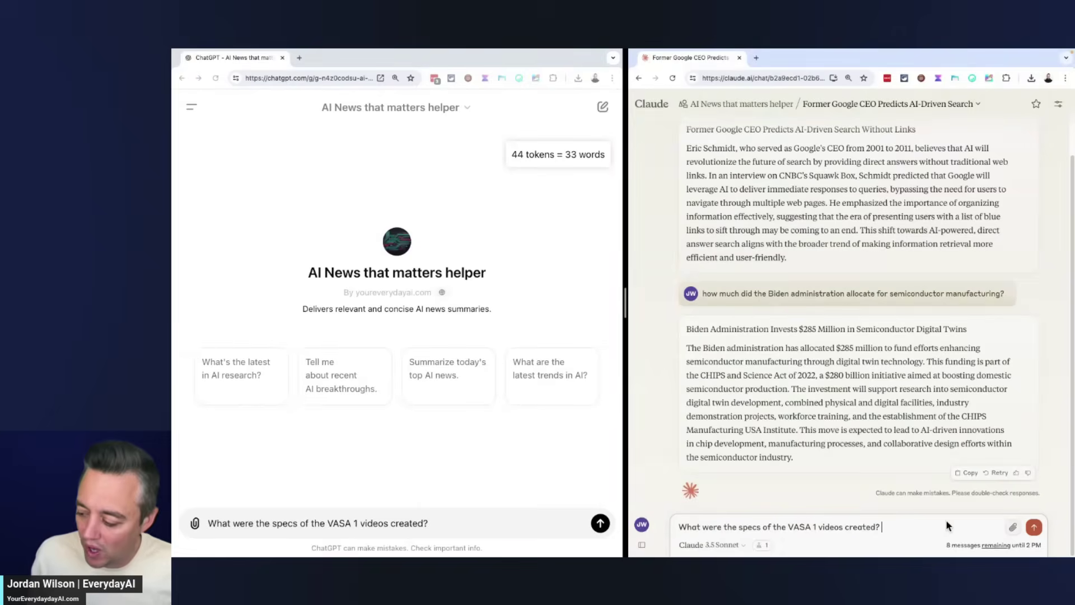
pyautogui.click(1033, 527)
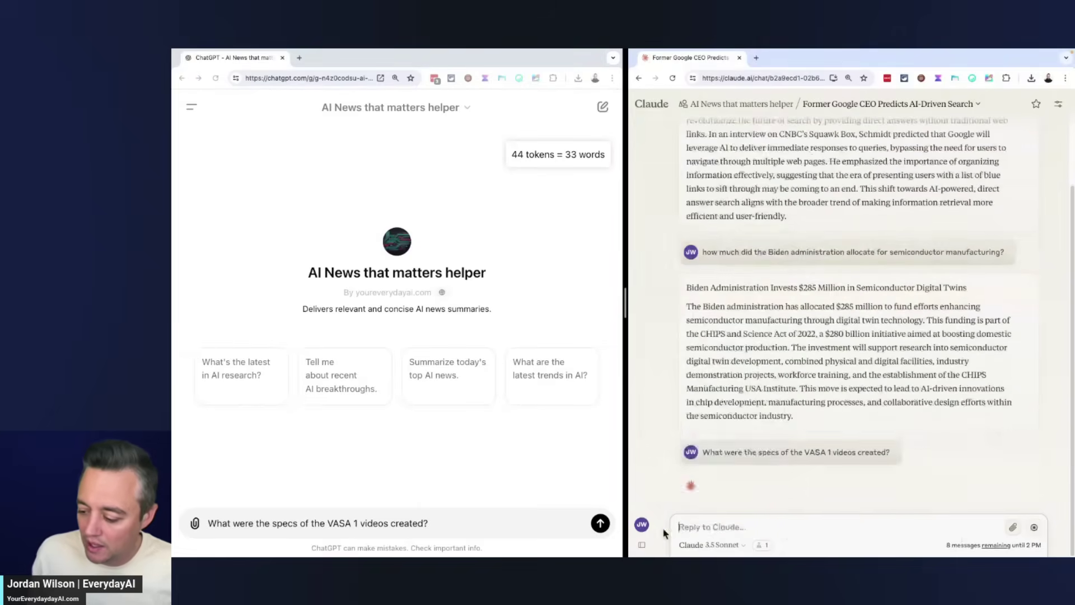
pyautogui.click(600, 523)
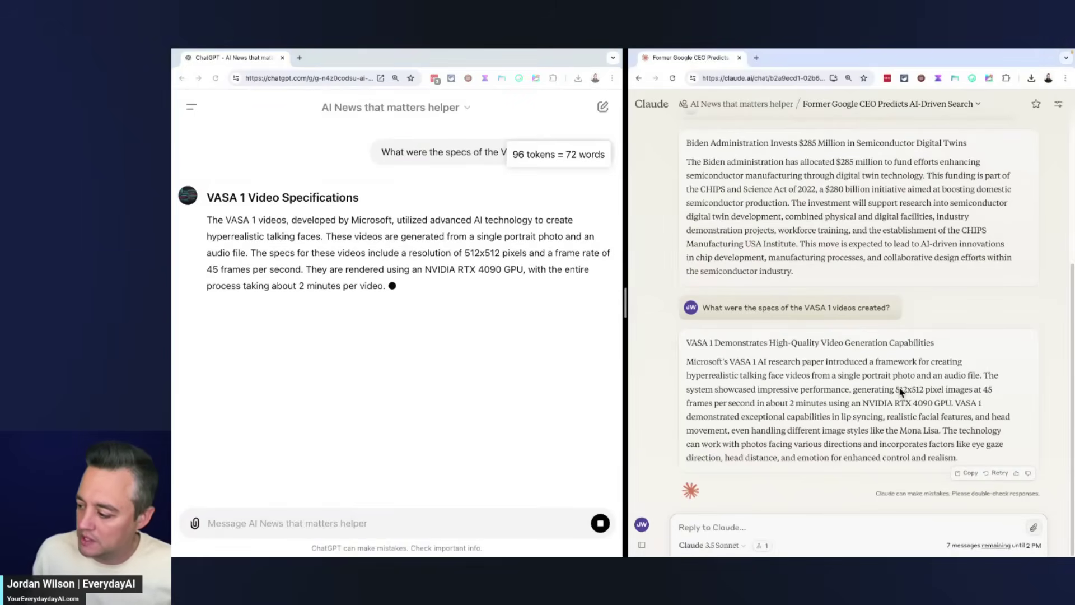
# Highlight the resolution and frame rate in each answer, such as 512x512 pixels
pyautogui.moveTo(895, 389); pyautogui.dragTo(970, 419)
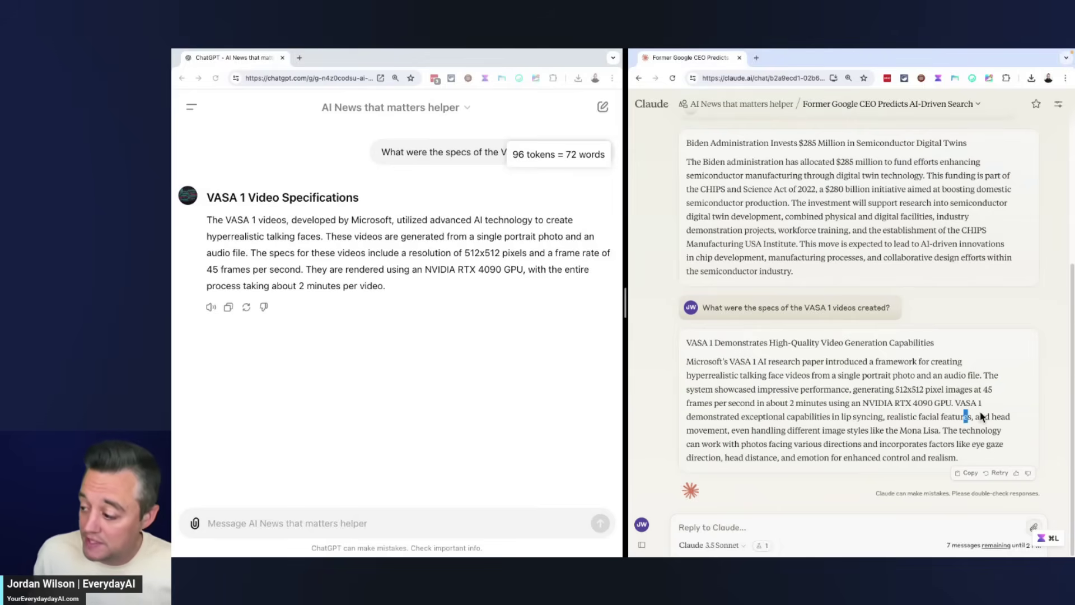
pyautogui.click(981, 415)
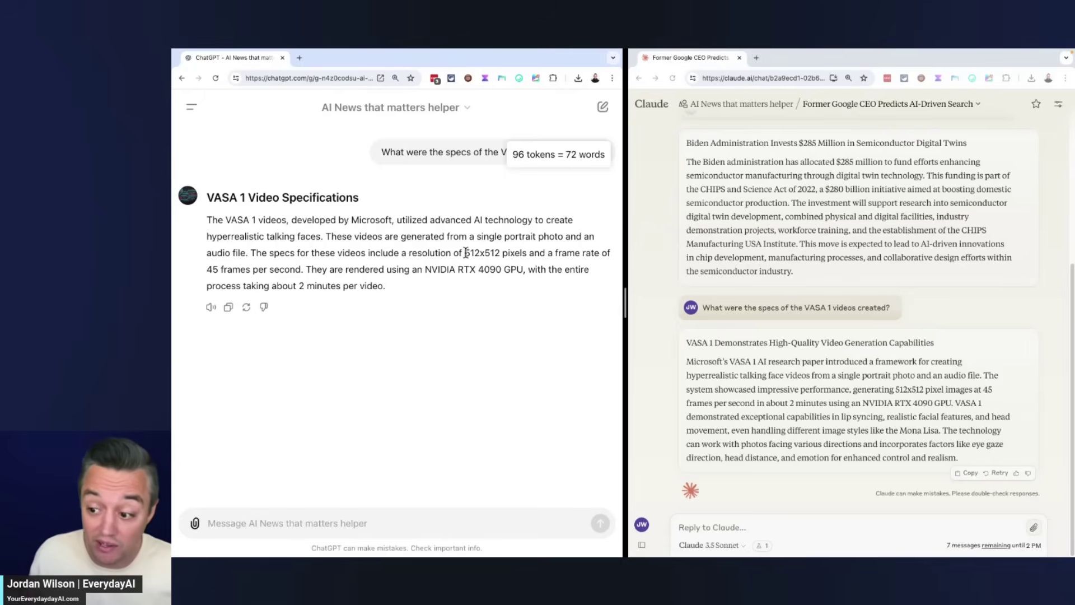
pyautogui.moveTo(465, 253); pyautogui.dragTo(532, 257)
pyautogui.click(291, 262)
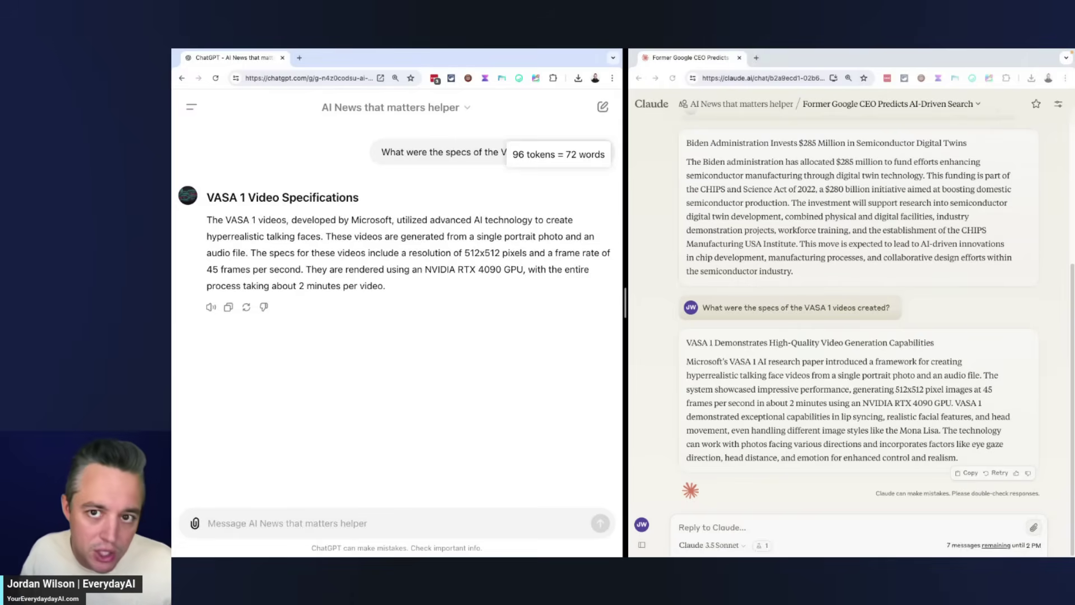
# Show the GPT's Configure instructions and attached transcript PDF, then switch to the Create view
pyautogui.click(440, 116)
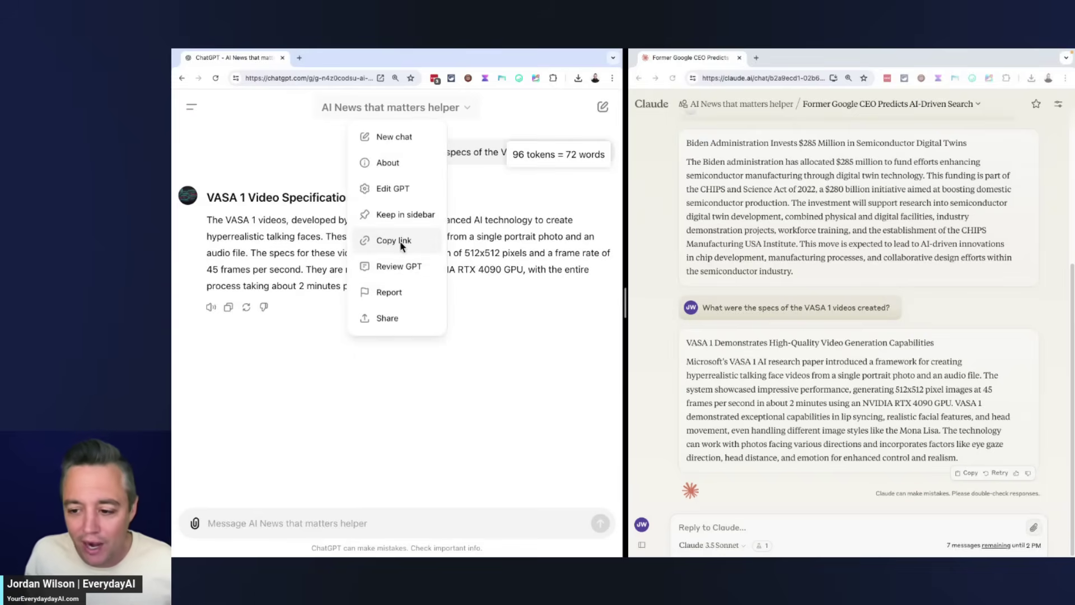
pyautogui.click(406, 187)
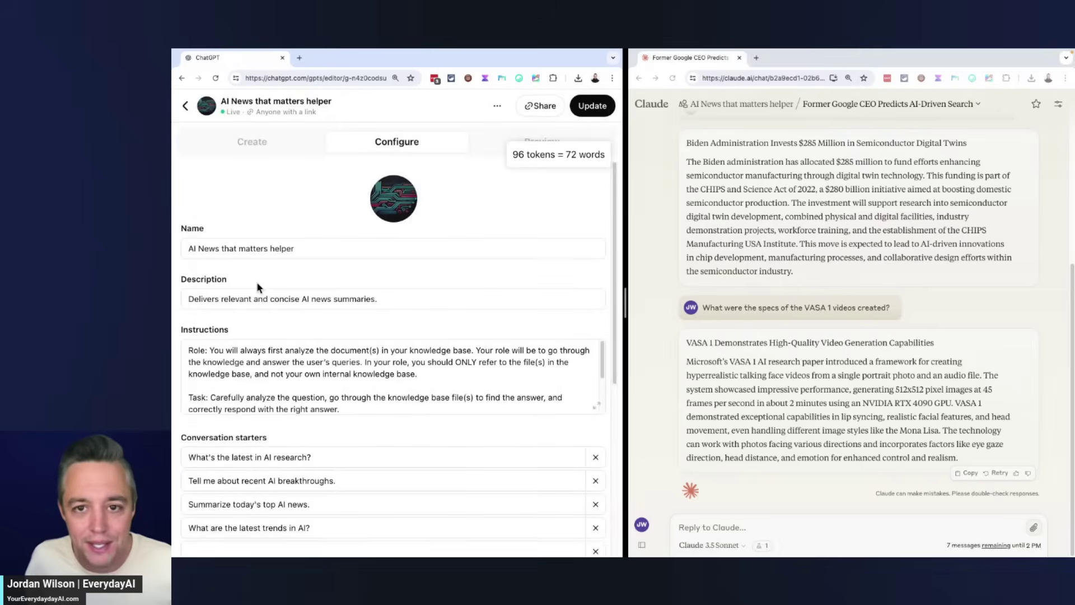
pyautogui.scroll(-2, 313, 362)
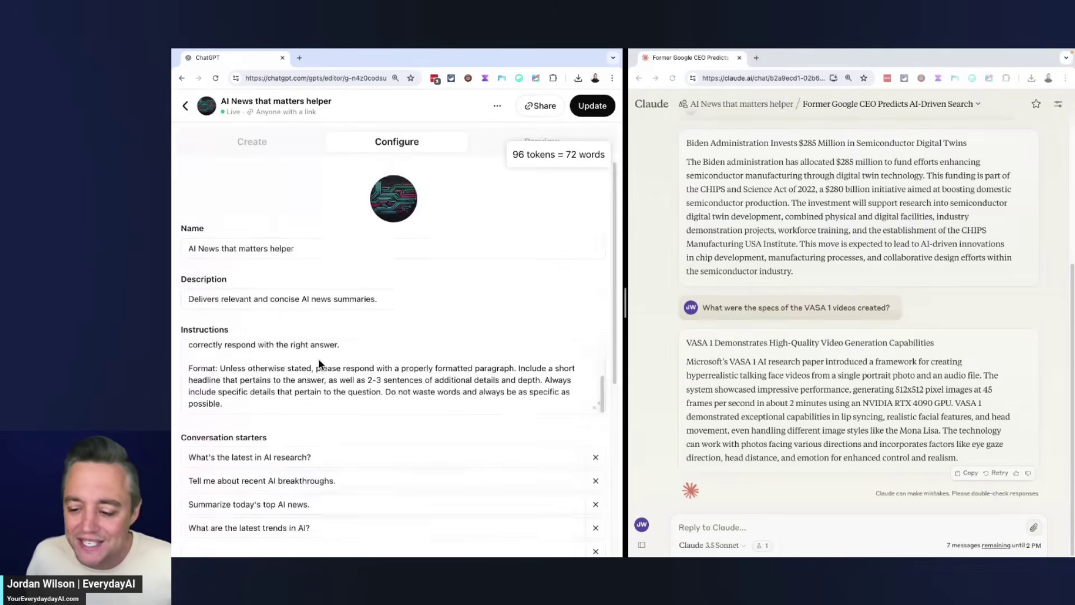
pyautogui.scroll(2, 319, 363)
pyautogui.scroll(-8, 318, 364)
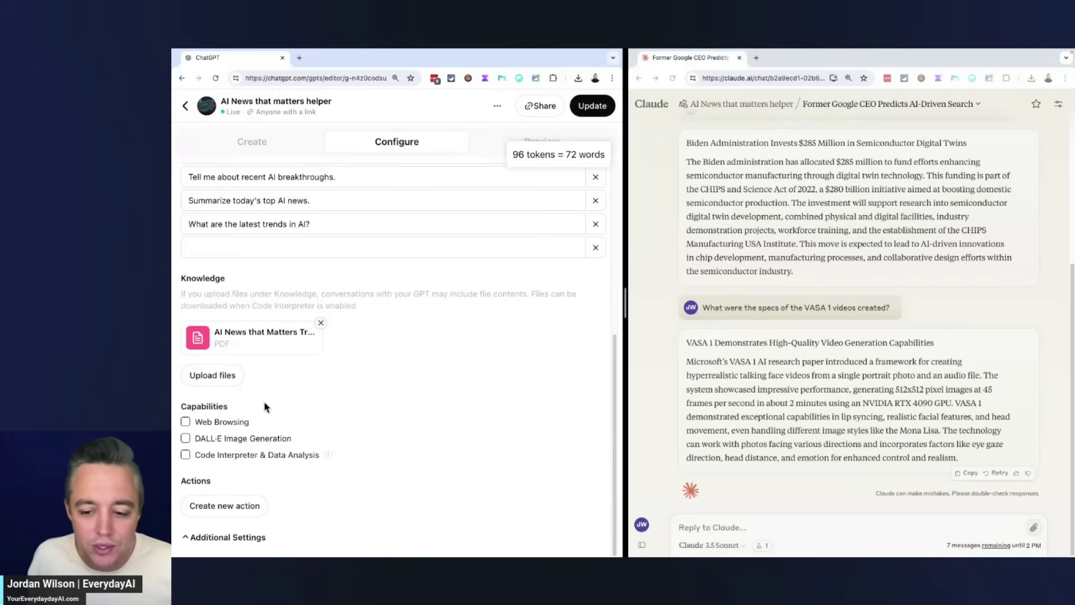
pyautogui.scroll(10, 262, 402)
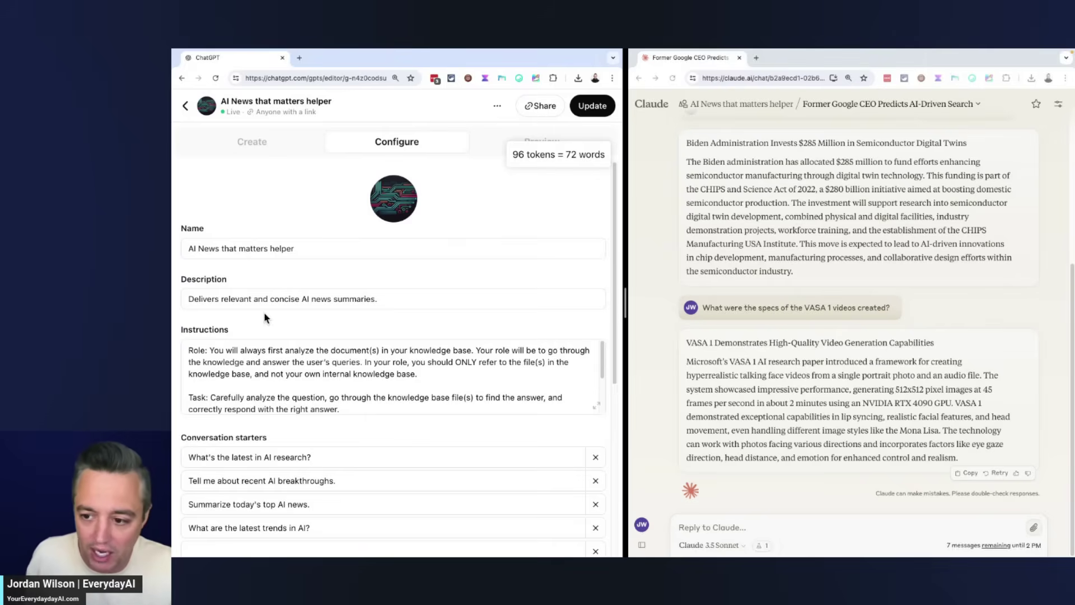
pyautogui.click(287, 143)
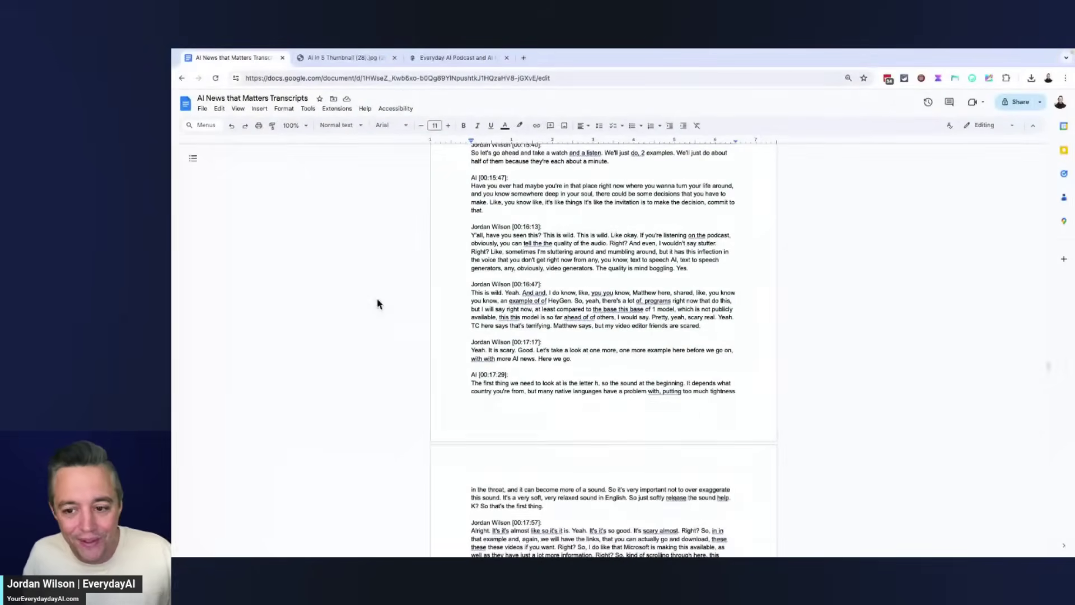
# Show the 'GPTs vs Claude Projects' thumbnail, then the Everyday AI website homepage
pyautogui.click(202, 57)
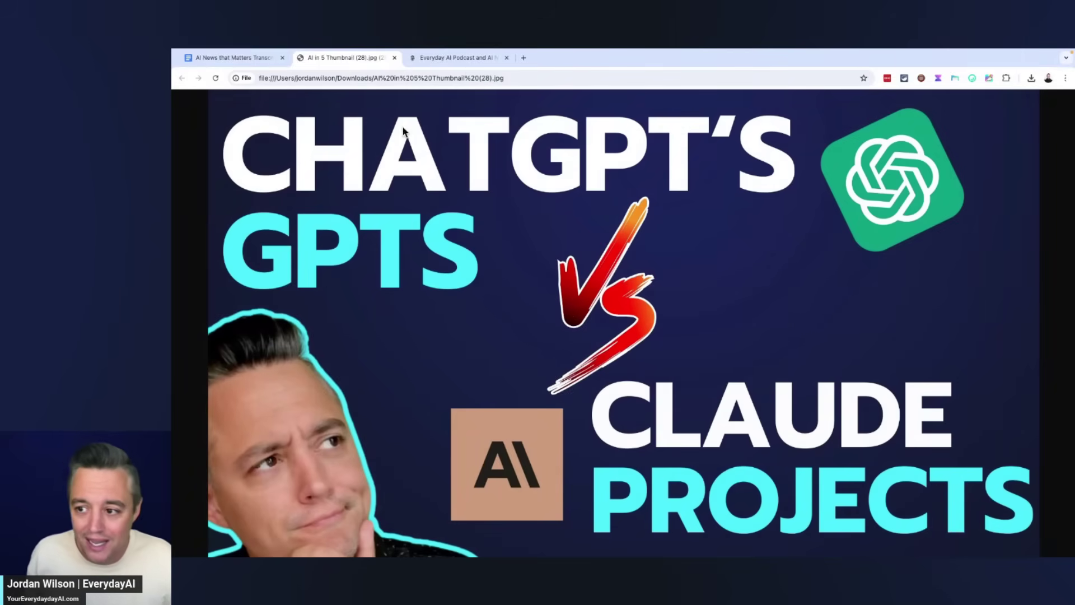
pyautogui.click(469, 58)
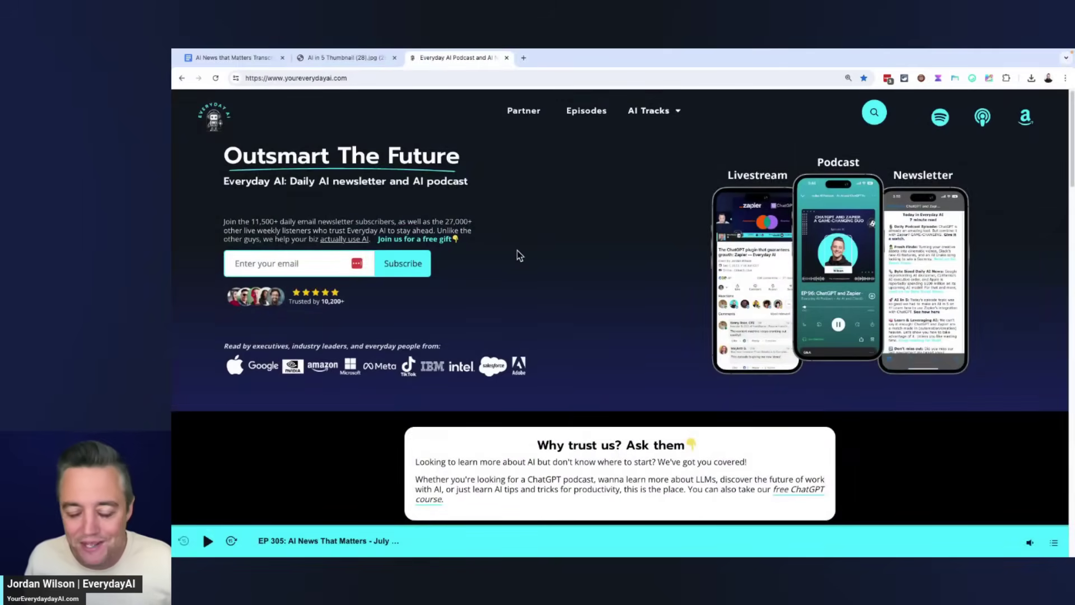